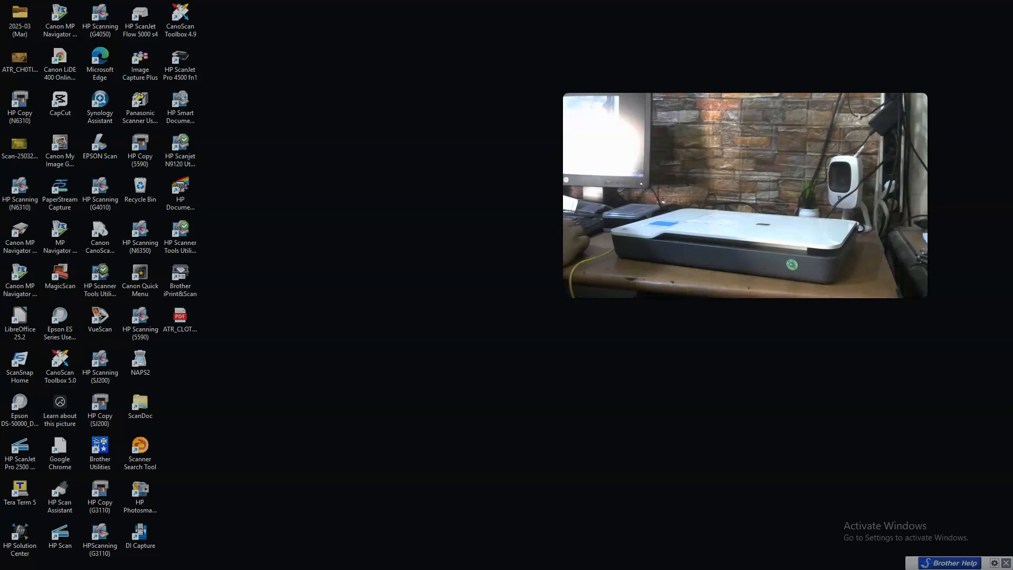
# Step: Dismiss the tip of the day and set the scan mode to Transparency with Color negative media
pyautogui.moveTo(584, 568)
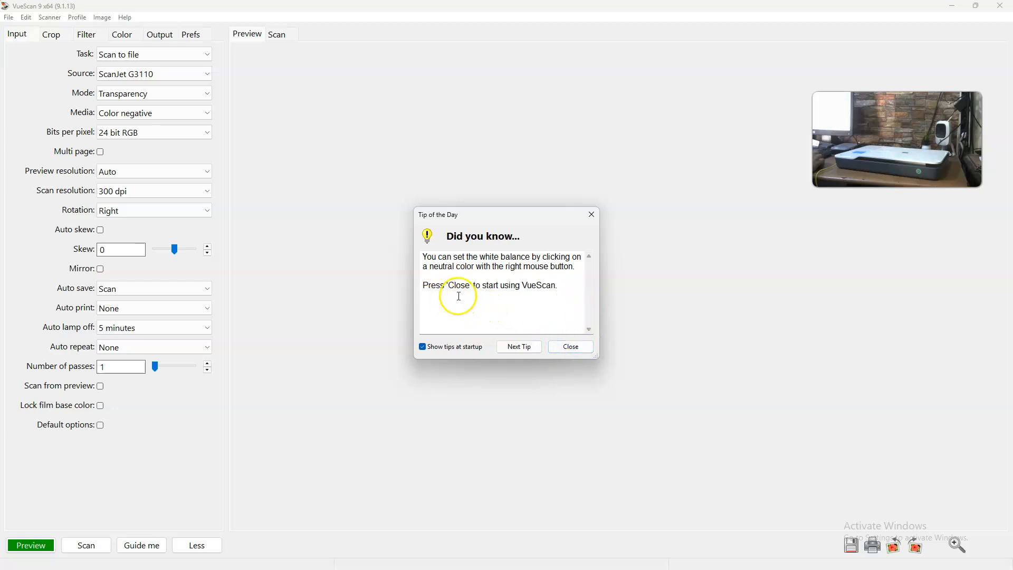
pyautogui.click(571, 346)
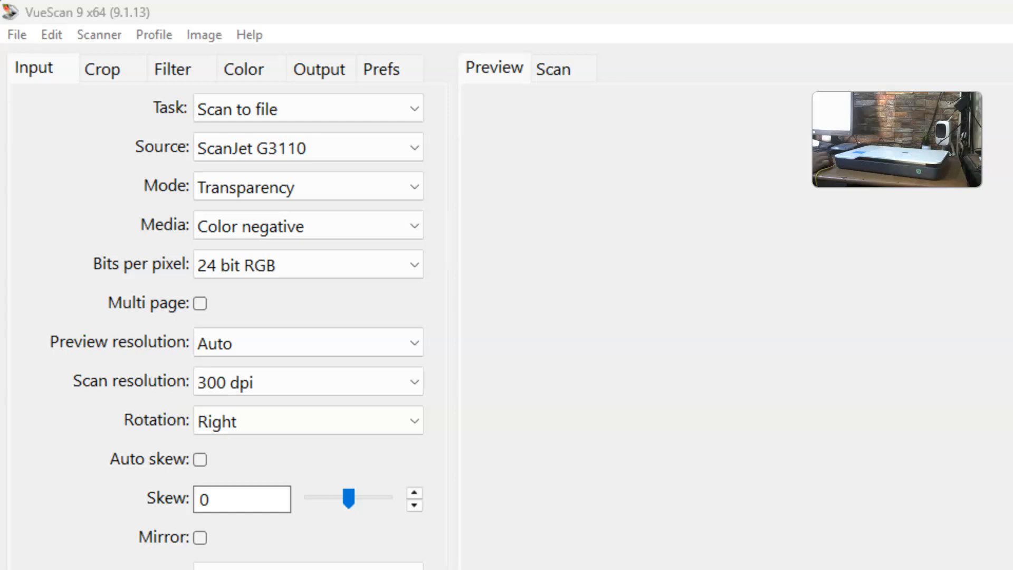
pyautogui.click(359, 189)
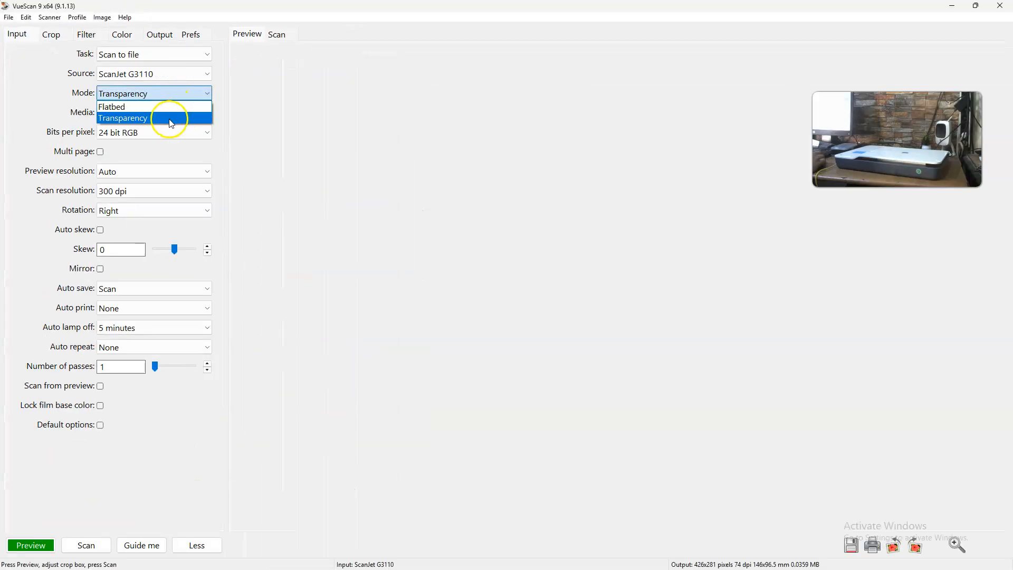
pyautogui.click(165, 118)
pyautogui.click(163, 116)
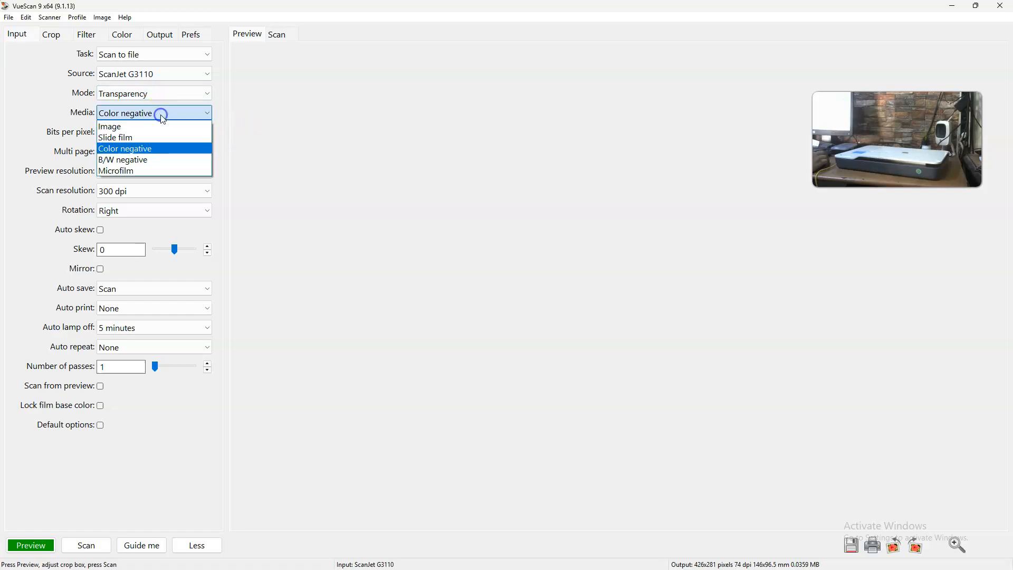
pyautogui.click(163, 149)
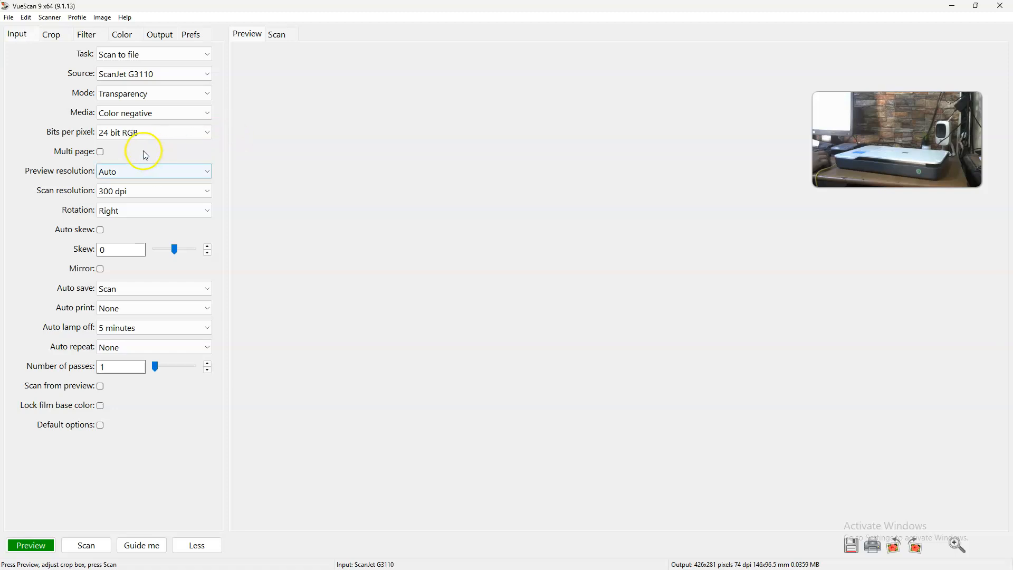
# Step: Set the bits per pixel to 24 bit RGB and the scan resolution to 300 dpi
pyautogui.click(159, 139)
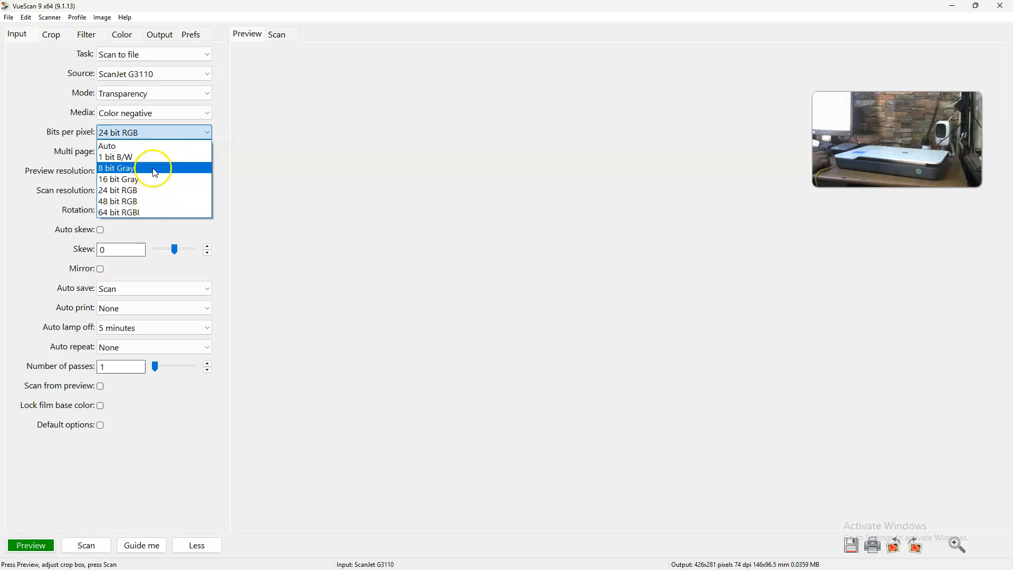
pyautogui.click(167, 192)
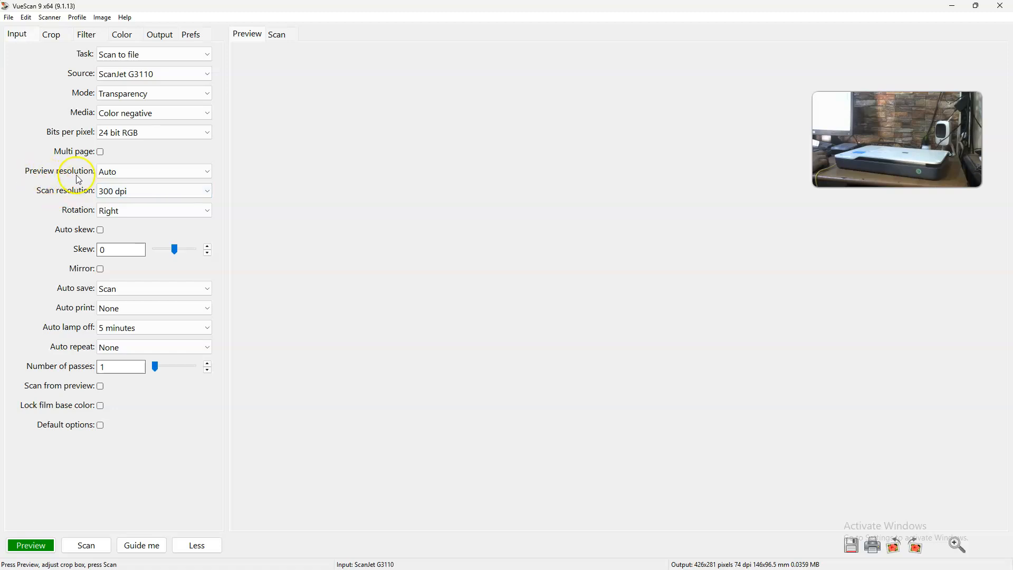
pyautogui.click(153, 194)
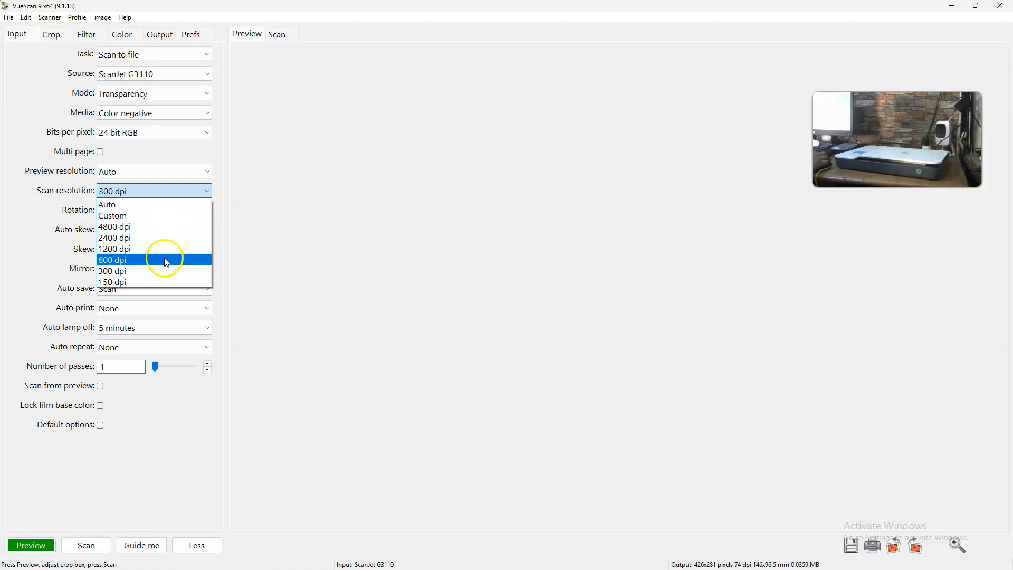
pyautogui.click(164, 271)
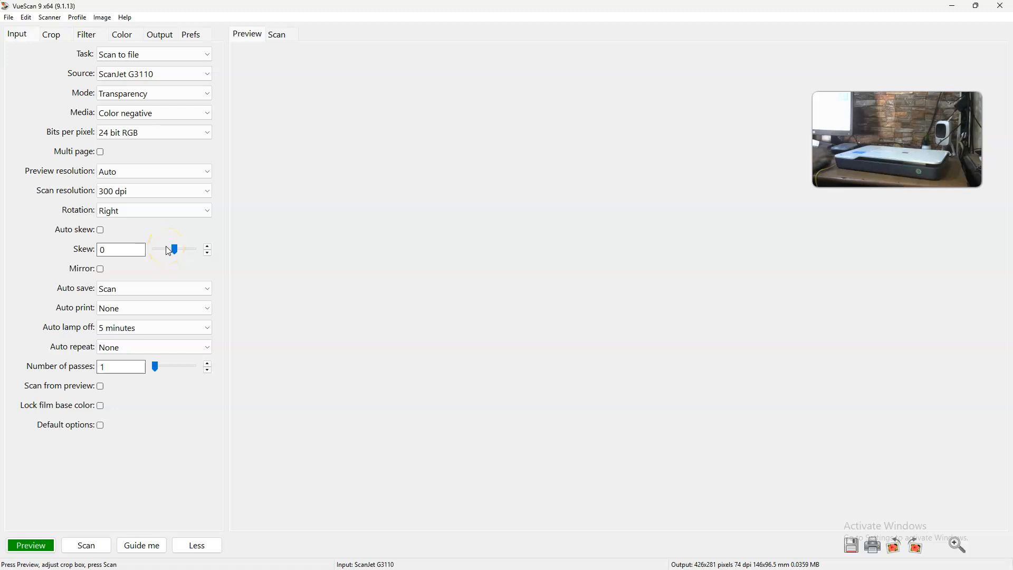
# Step: Review the Crop, Filter, Color and Output settings for the scan
pyautogui.click(51, 35)
pyautogui.click(86, 35)
pyautogui.click(124, 35)
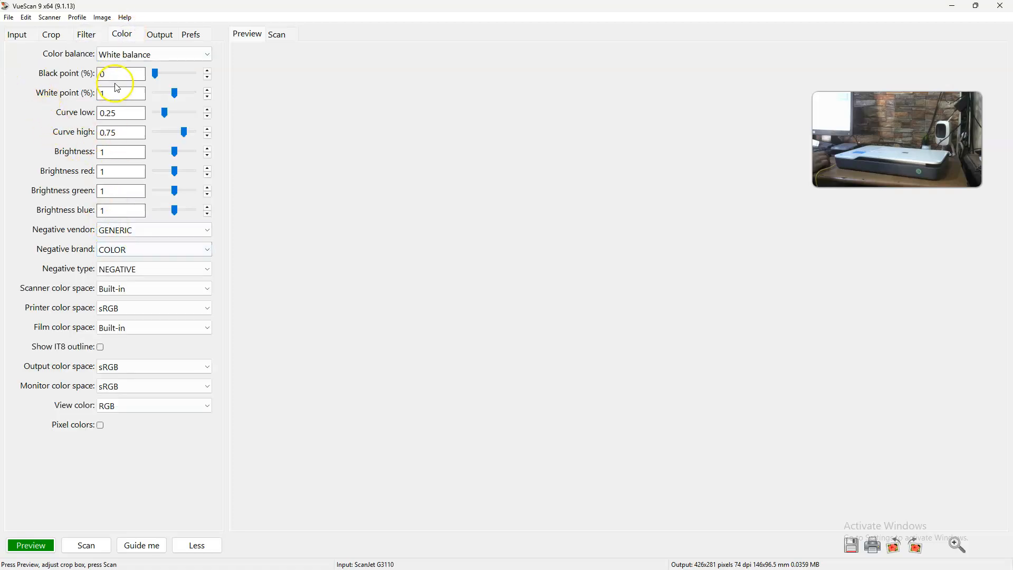
pyautogui.click(161, 35)
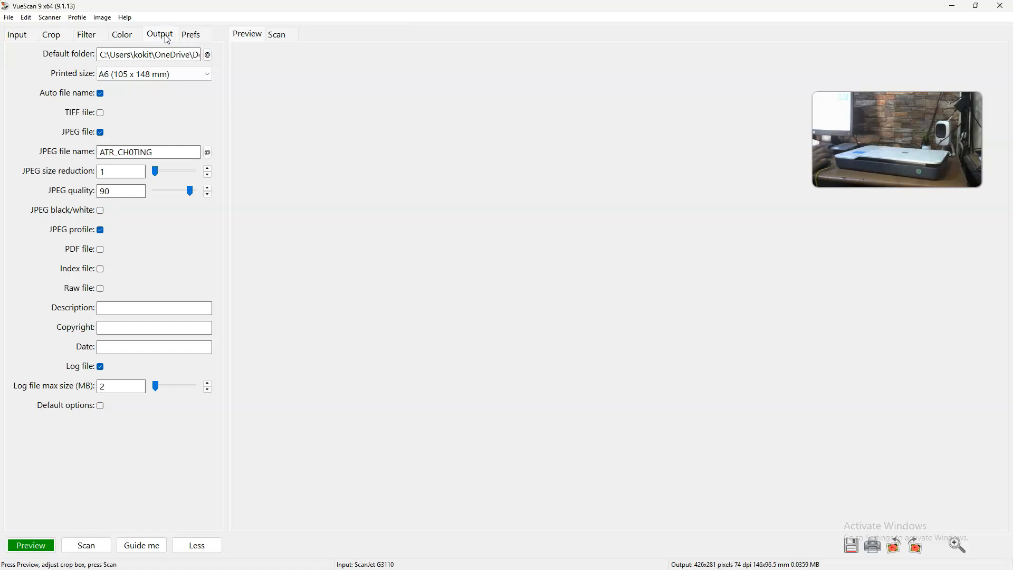
pyautogui.click(86, 36)
pyautogui.click(122, 36)
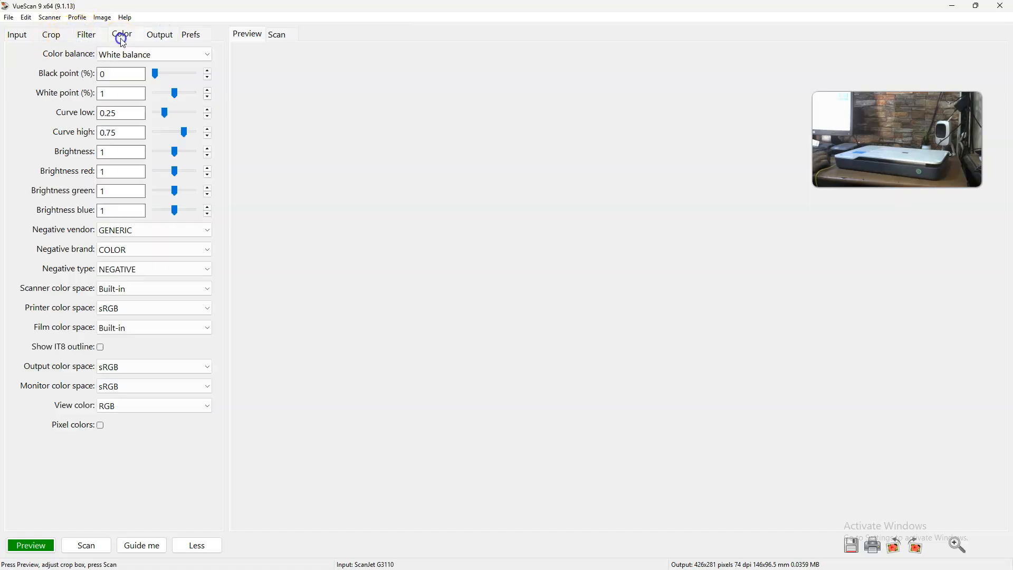
# Step: Choose the Desktop as the default output folder for scanned files
pyautogui.click(161, 35)
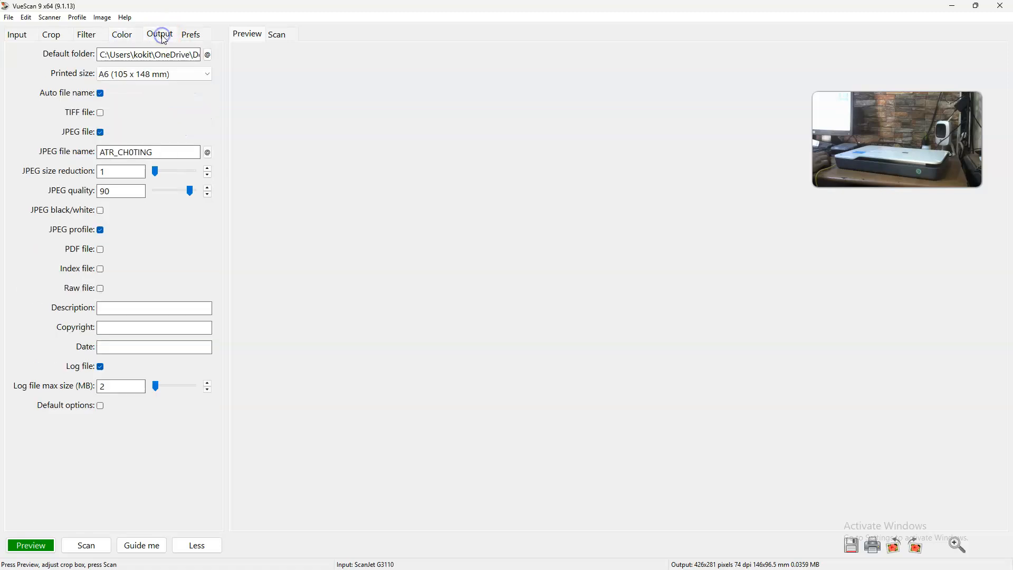
pyautogui.click(206, 55)
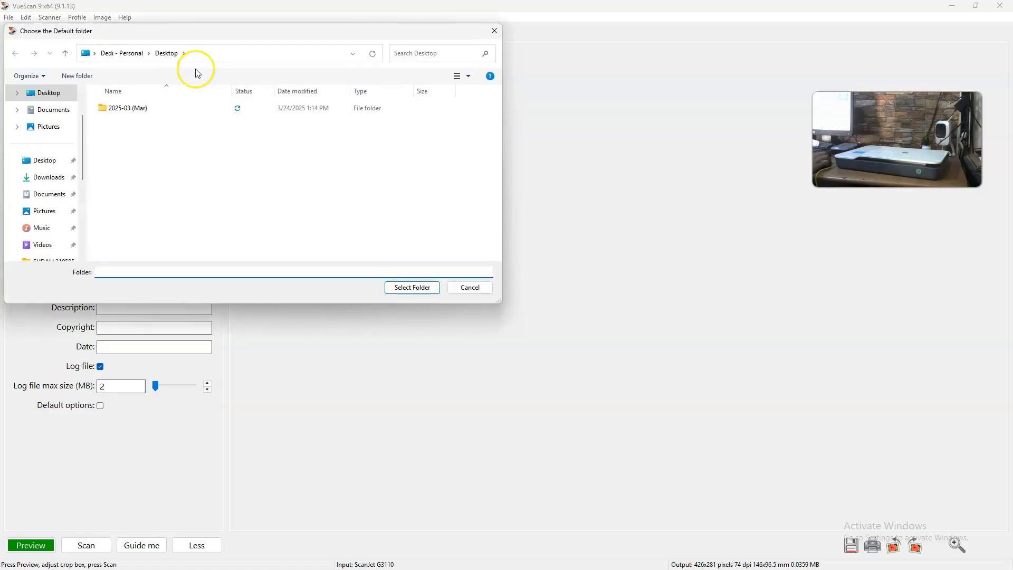
pyautogui.click(408, 291)
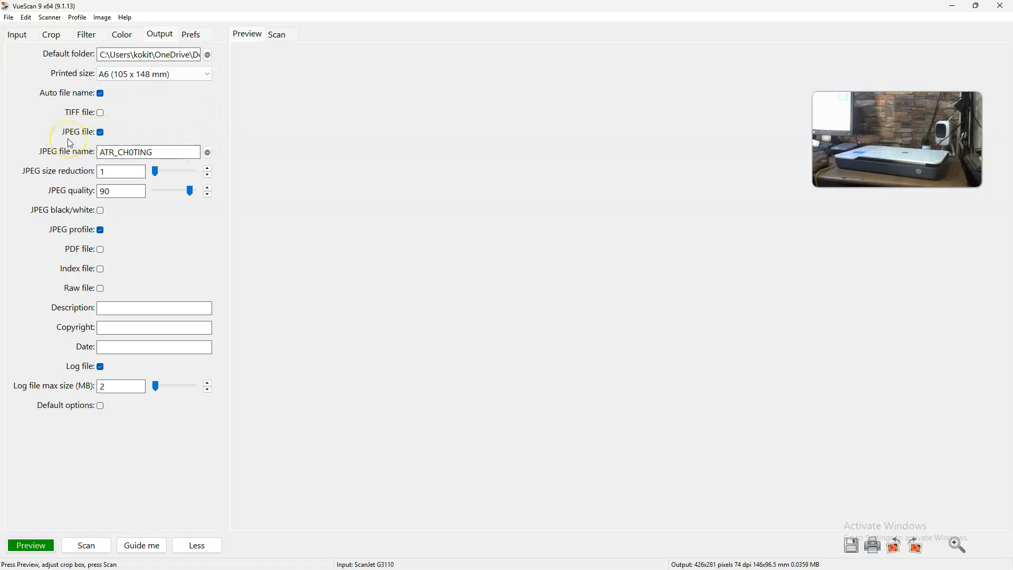
# Step: Set the JPEG file name to FAJAR BMS
pyautogui.moveTo(160, 152); pyautogui.dragTo(19, 153)
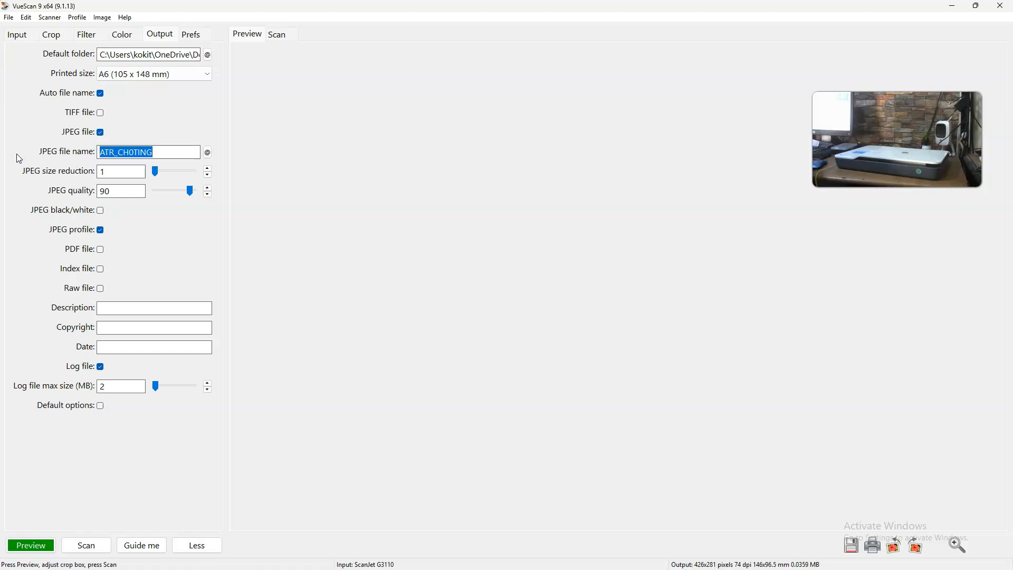
pyautogui.write('fa')
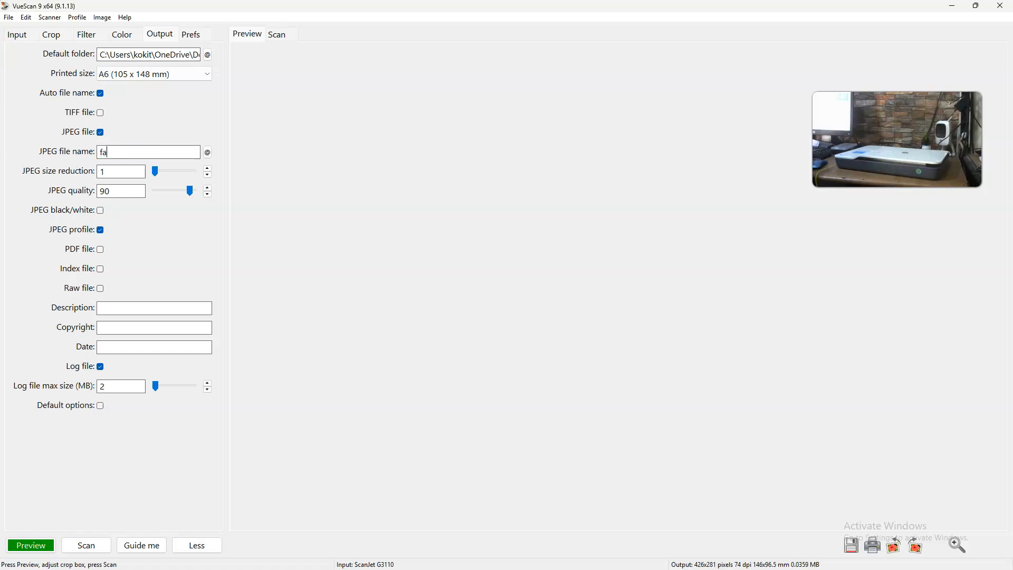
pyautogui.write('jarbm')
pyautogui.press('BackSpace')
pyautogui.press('BackSpace')
pyautogui.press('BackSpace')
pyautogui.press('BackSpace')
pyautogui.press('BackSpace')
pyautogui.press('BackSpace')
pyautogui.press('BackSpace')
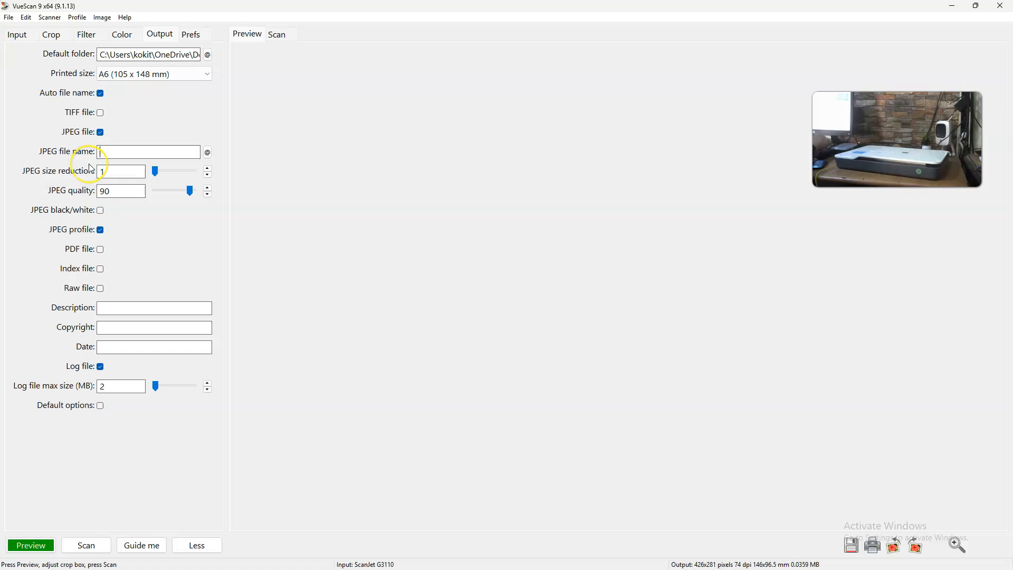
pyautogui.write('FA')
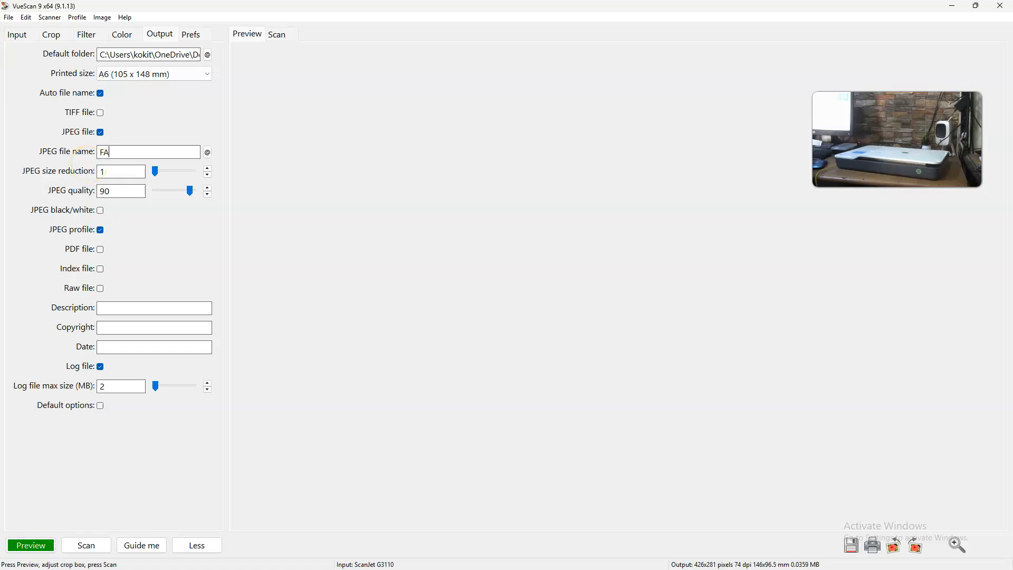
pyautogui.write('JAR BMS')
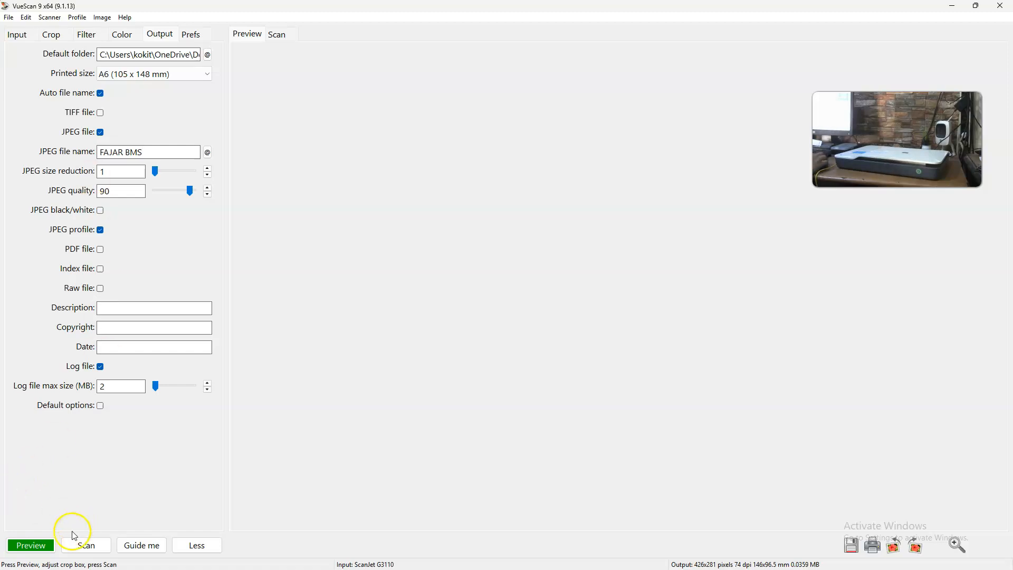
# Step: Preview the negative strip and scan only the frame at its right end, showing two seated people
pyautogui.click(48, 546)
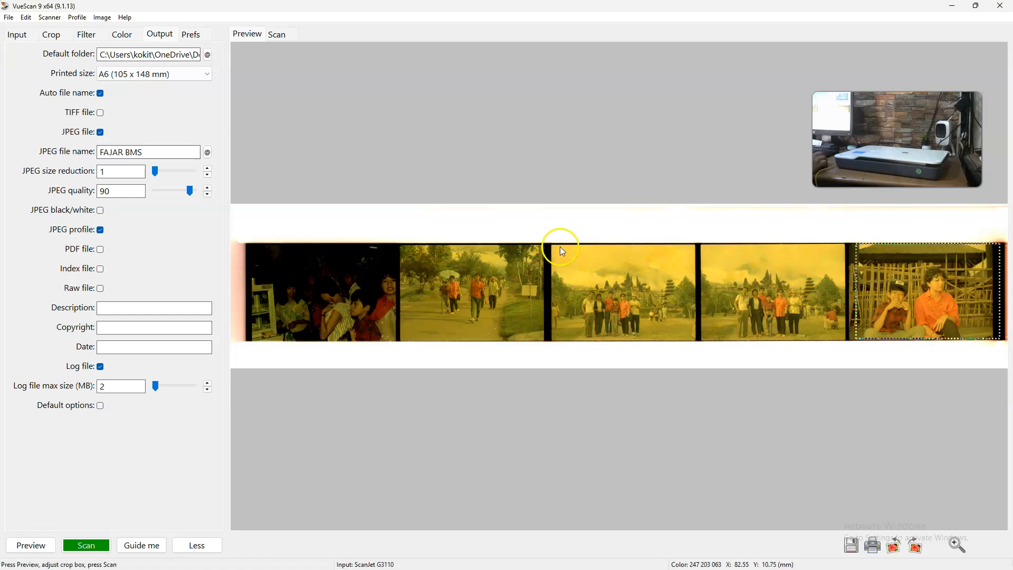
pyautogui.moveTo(552, 246); pyautogui.dragTo(695, 340)
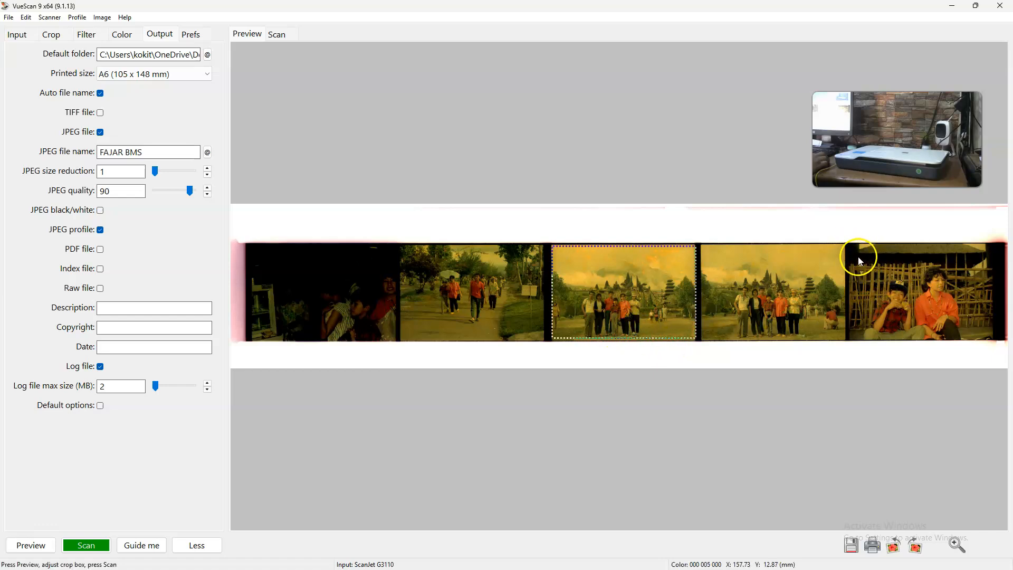
pyautogui.moveTo(850, 247); pyautogui.dragTo(993, 339)
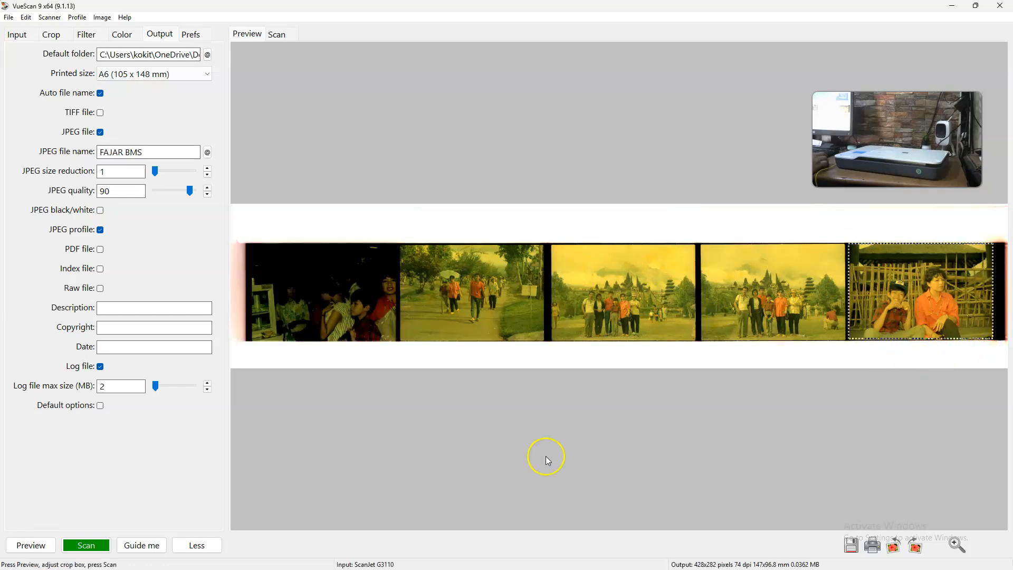
pyautogui.click(93, 544)
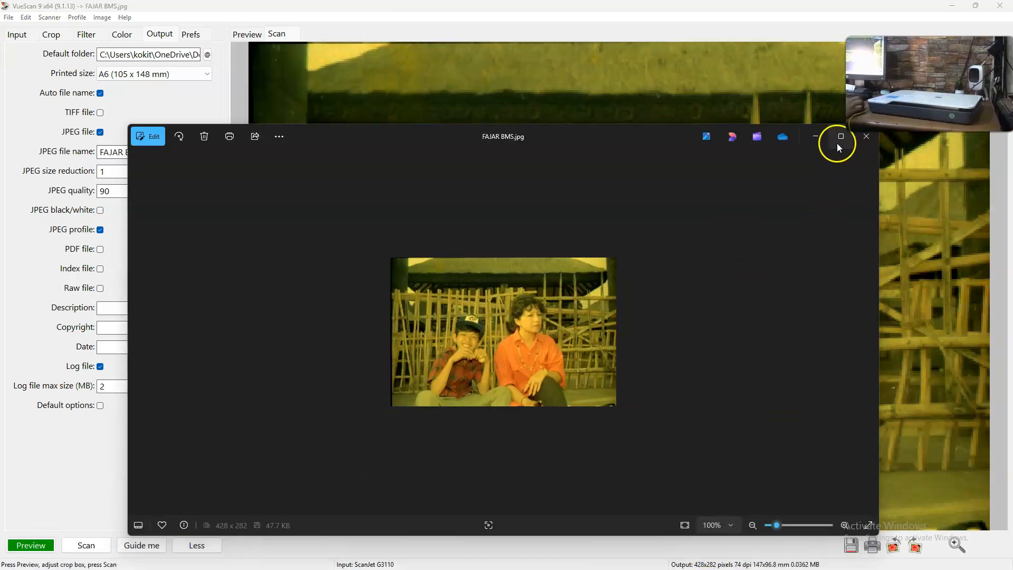
# Step: Examine the scanned FAJAR BMS.jpg at full window size and various magnifications, then close the image viewer
pyautogui.click(838, 142)
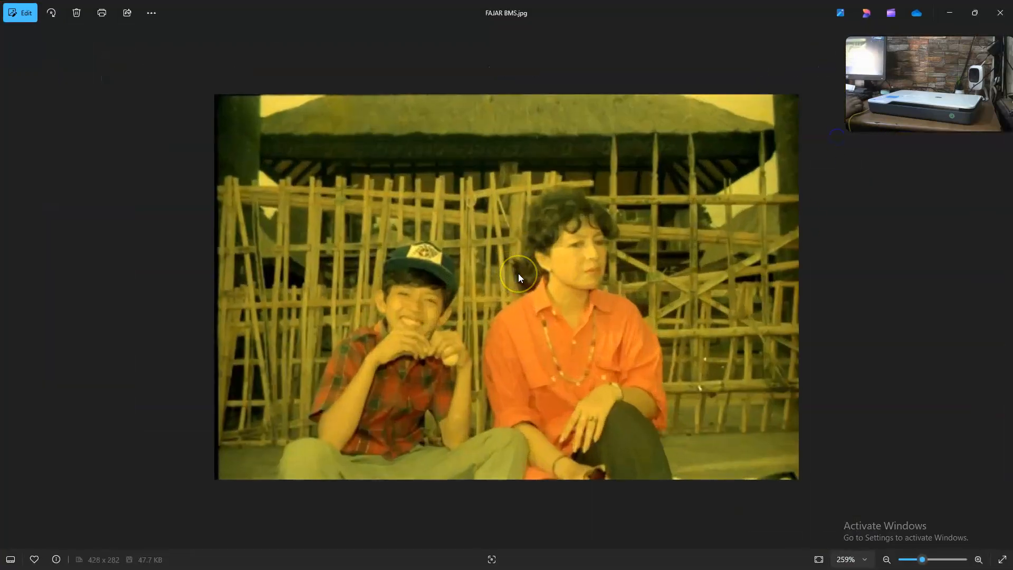
pyautogui.scroll(5, 518, 273)
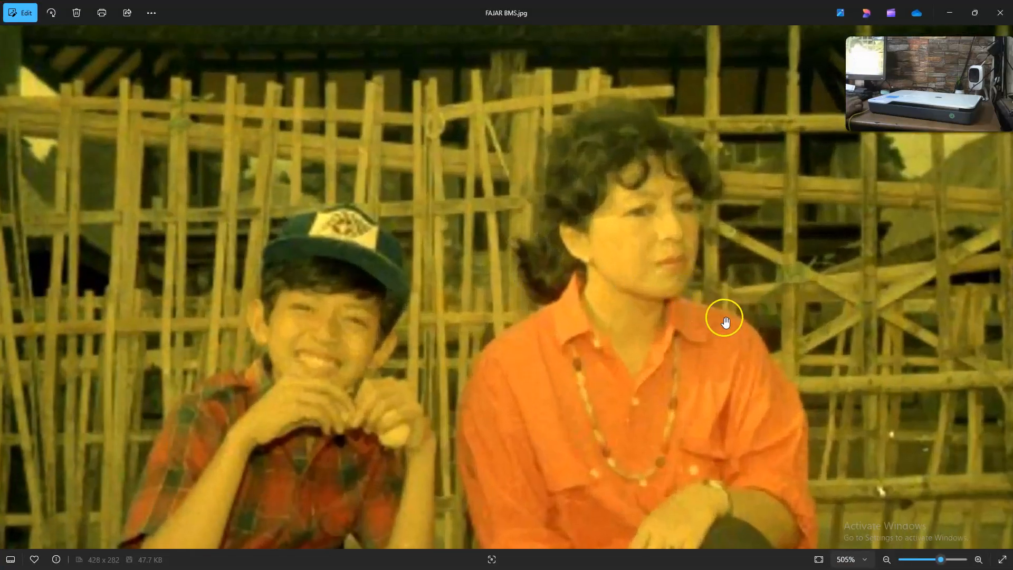
pyautogui.moveTo(674, 290); pyautogui.dragTo(580, 241)
pyautogui.scroll(-5, 596, 250)
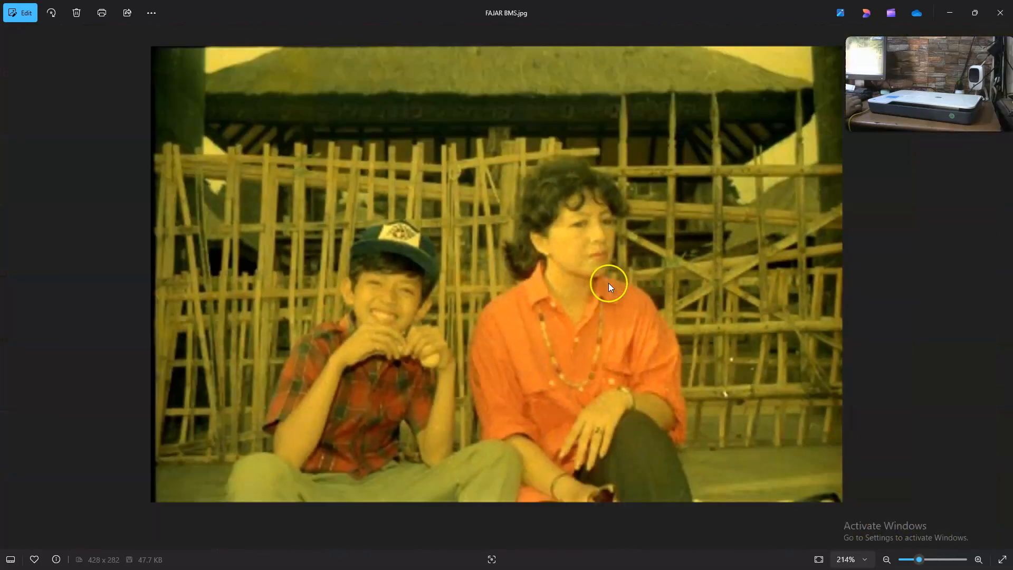
pyautogui.scroll(3, 537, 305)
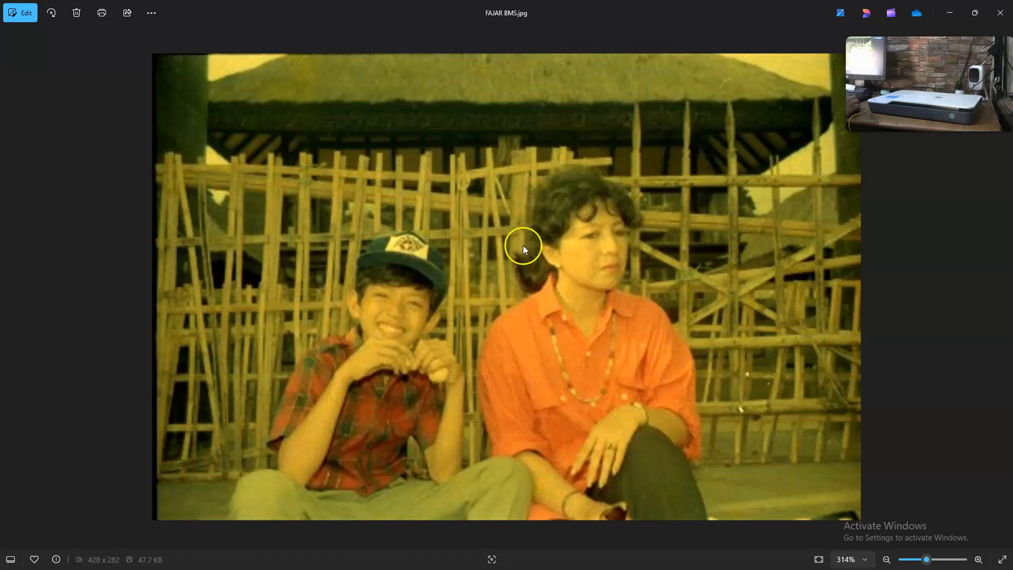
pyautogui.scroll(5, 479, 221)
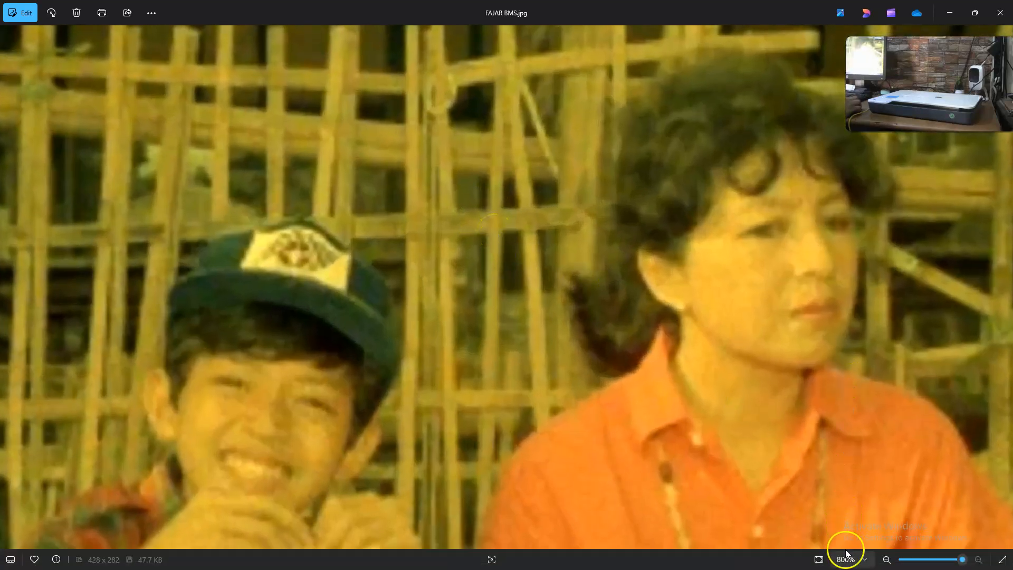
pyautogui.scroll(-4, 818, 410)
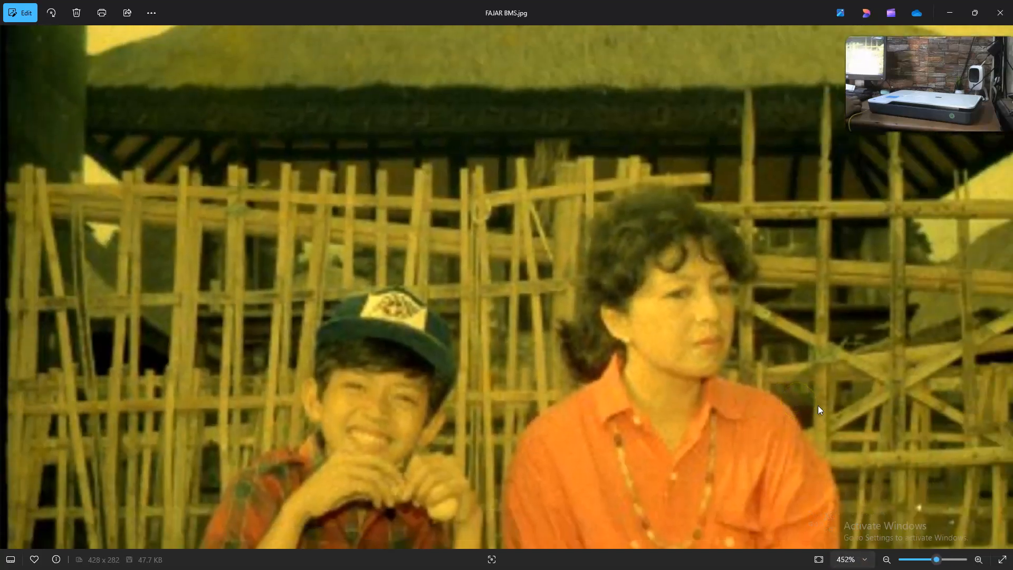
pyautogui.scroll(-4, 819, 409)
pyautogui.scroll(-5, 631, 292)
pyautogui.scroll(10, 572, 355)
pyautogui.scroll(2, 573, 355)
pyautogui.scroll(-5, 573, 355)
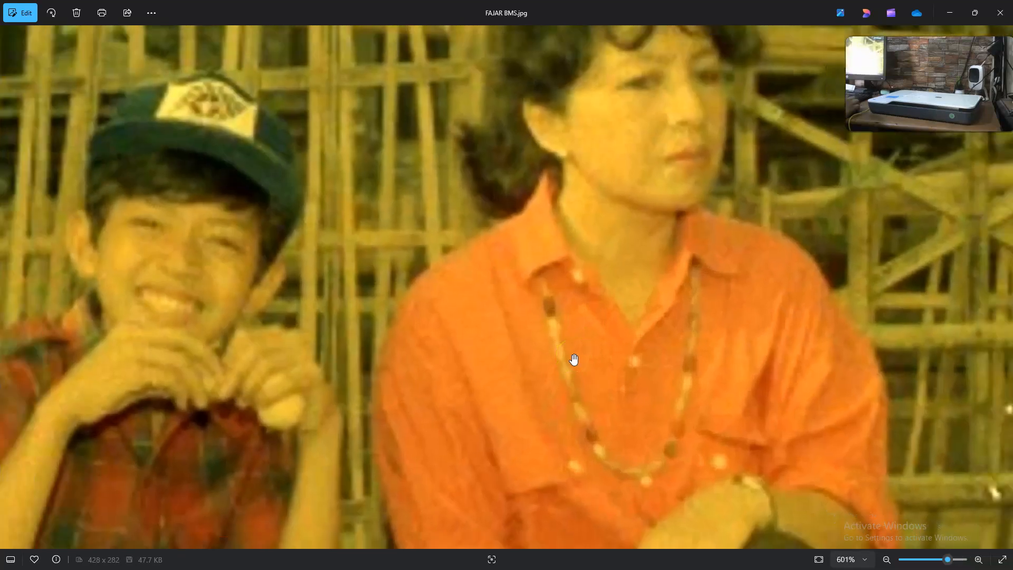
pyautogui.scroll(-3, 572, 353)
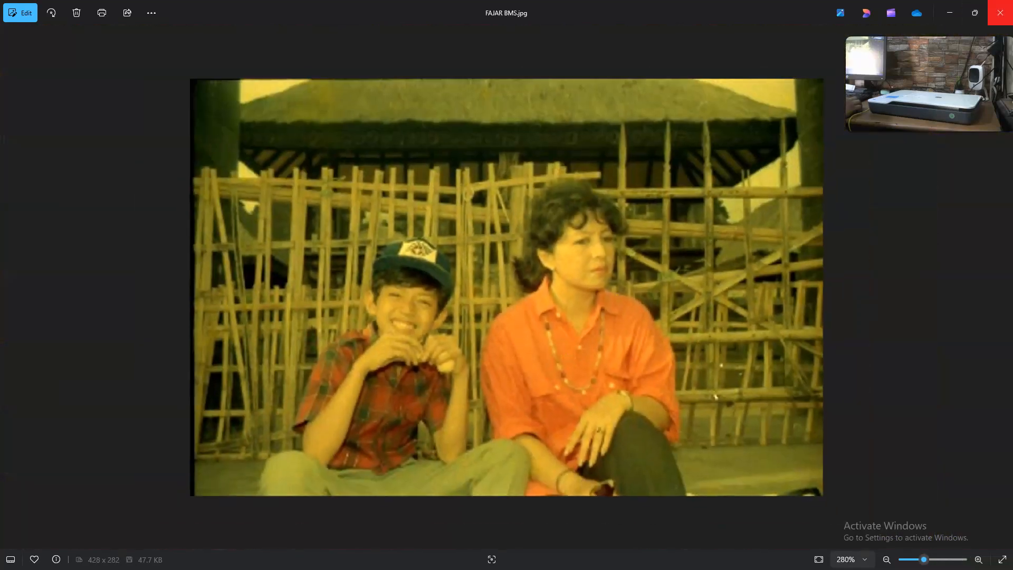
pyautogui.click(991, 18)
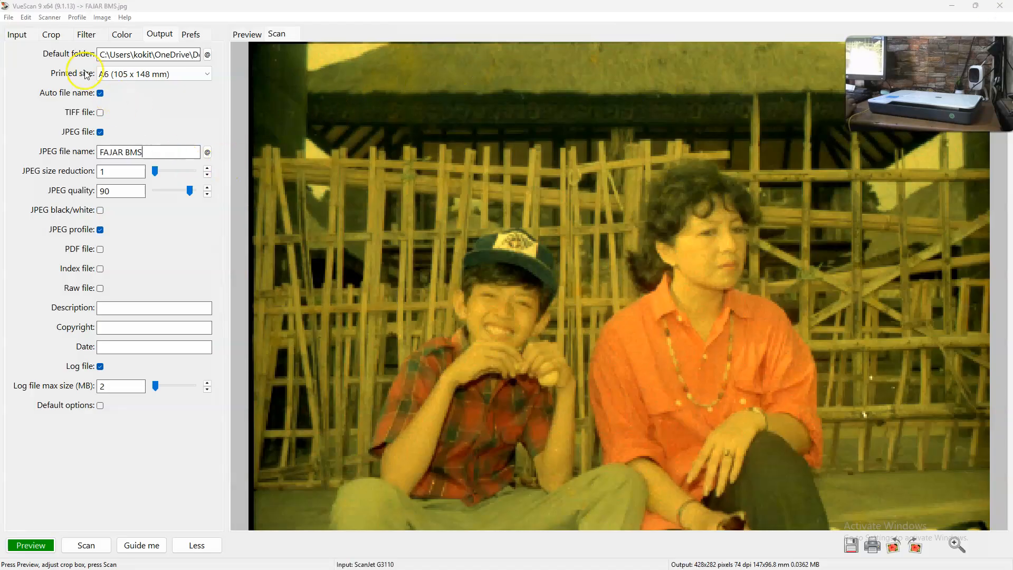
# Step: Switch the scan mode to Flatbed and set the media size to A4 (210 x 297 mm)
pyautogui.click(18, 35)
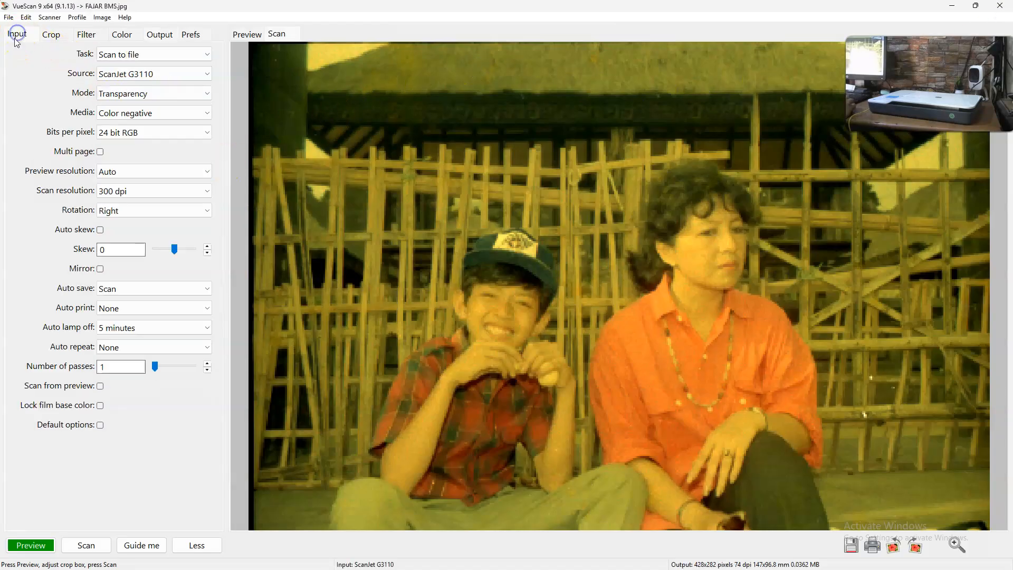
pyautogui.click(131, 94)
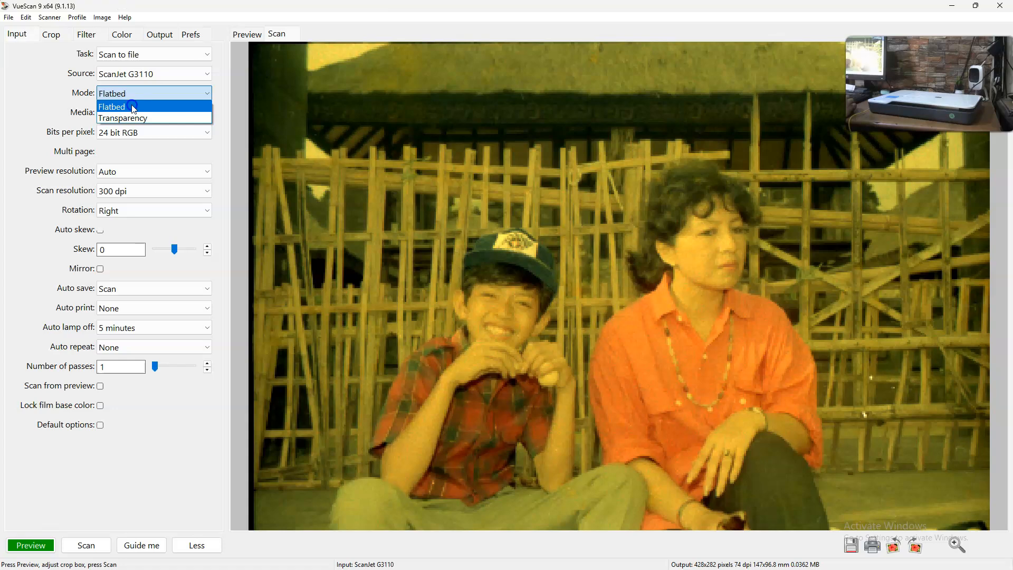
pyautogui.click(131, 107)
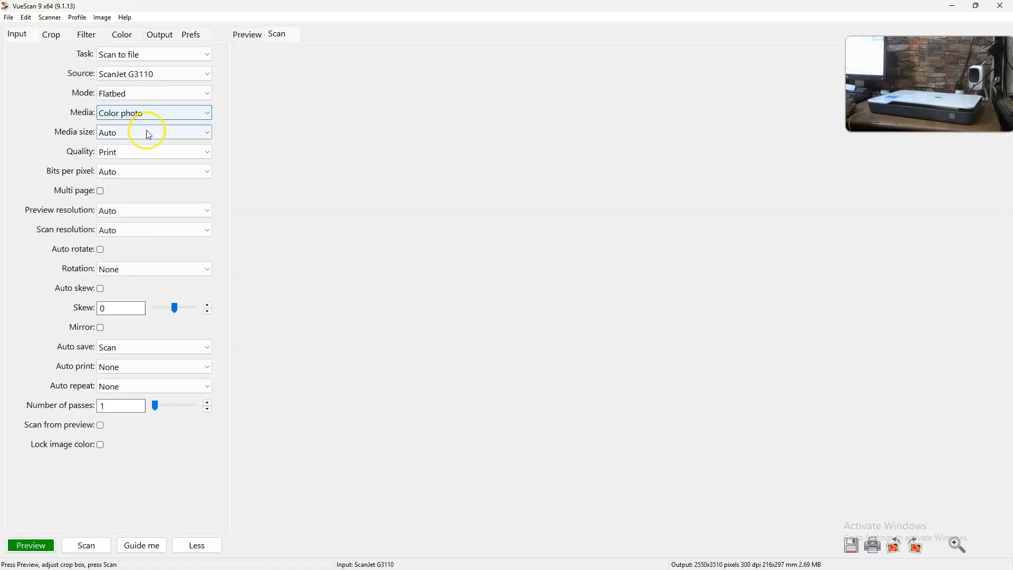
pyautogui.click(136, 135)
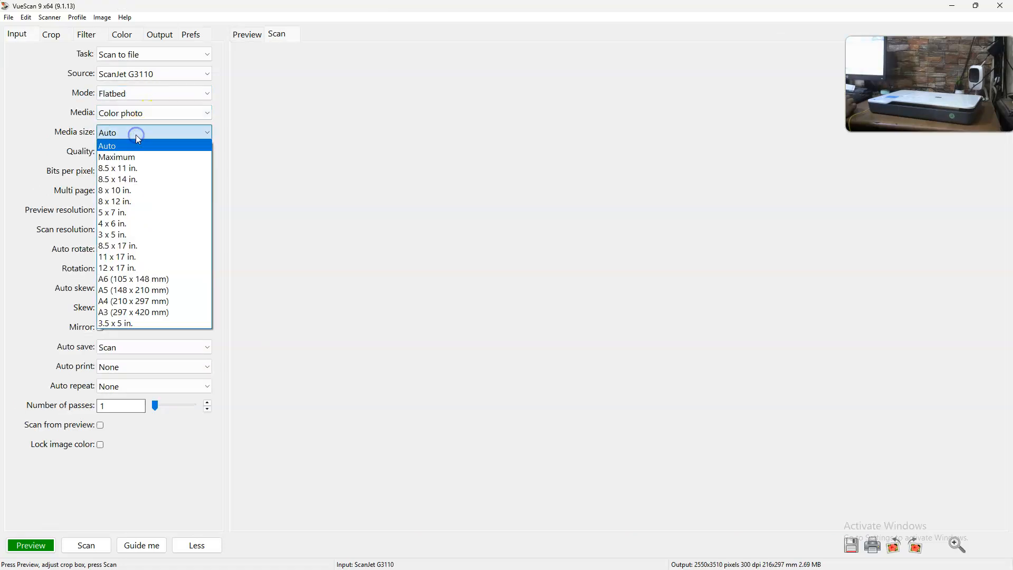
pyautogui.click(115, 300)
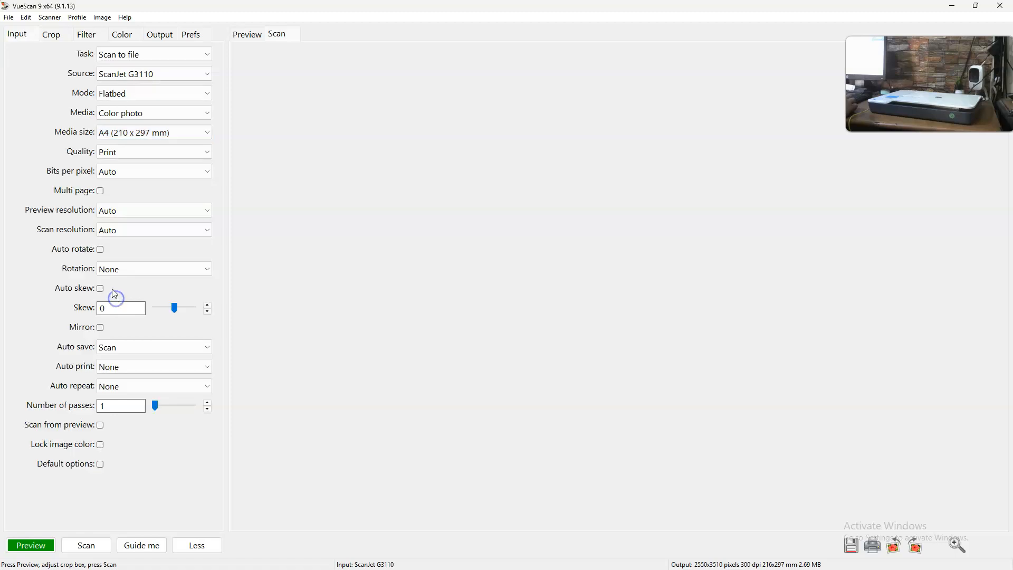
# Step: Set the flatbed scan to 24 bit RGB at a scan resolution of 300 dpi
pyautogui.click(129, 170)
pyautogui.click(117, 229)
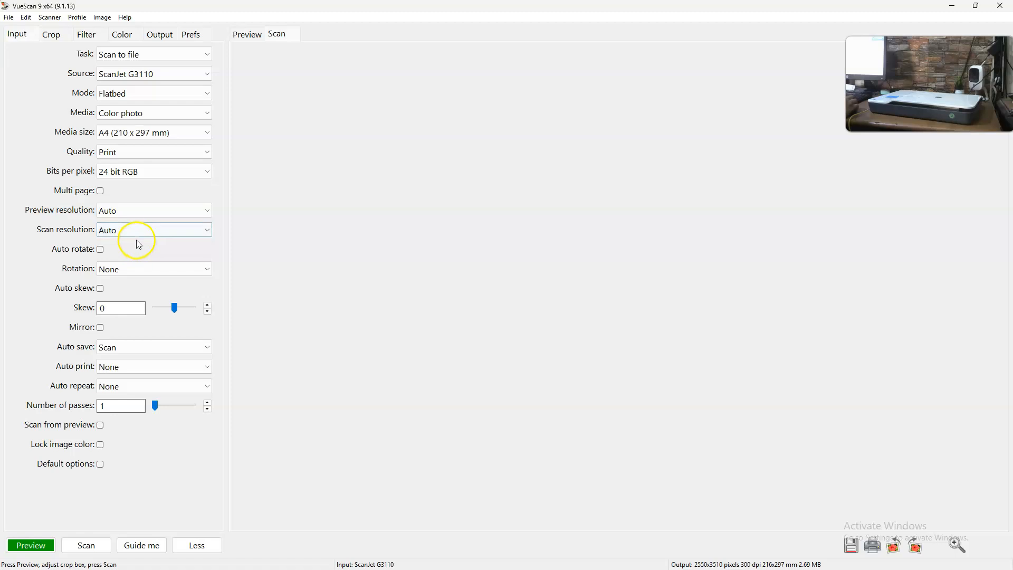
pyautogui.click(143, 231)
pyautogui.click(119, 311)
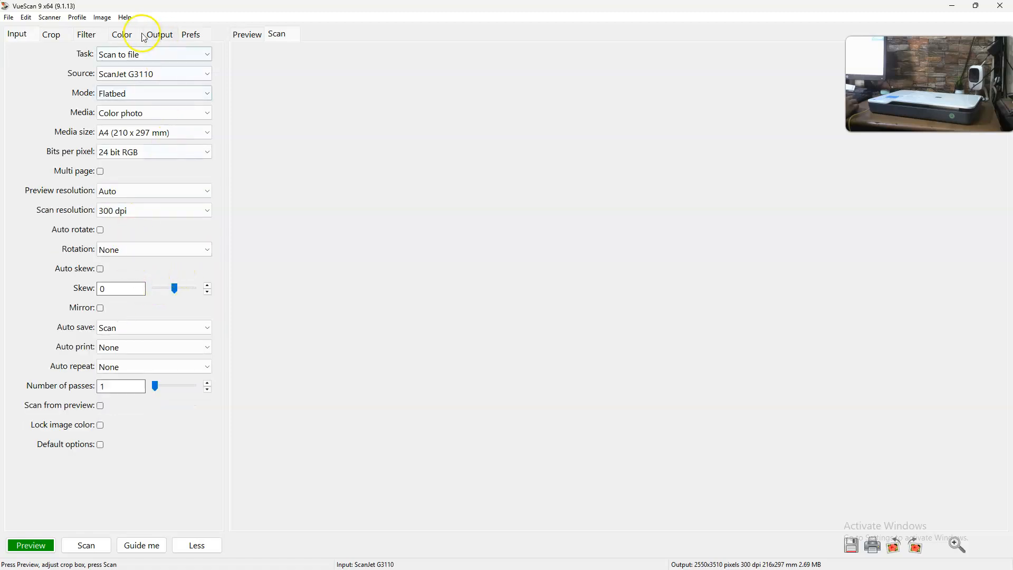
pyautogui.click(51, 35)
pyautogui.click(86, 35)
pyautogui.click(120, 36)
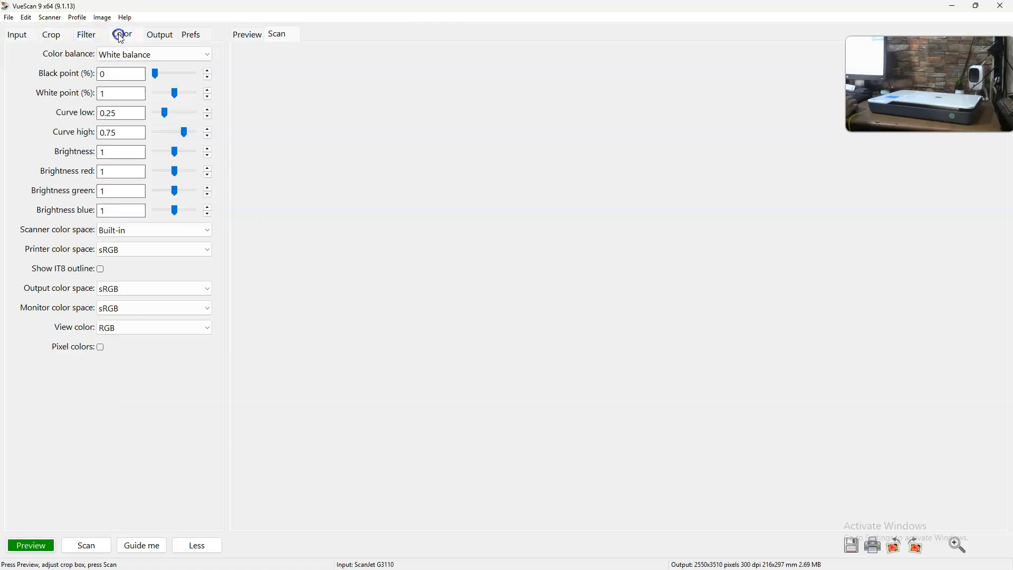
# Step: Change the output from JPEG to PDF and set the PDF file name to FAJAR BMS
pyautogui.click(159, 34)
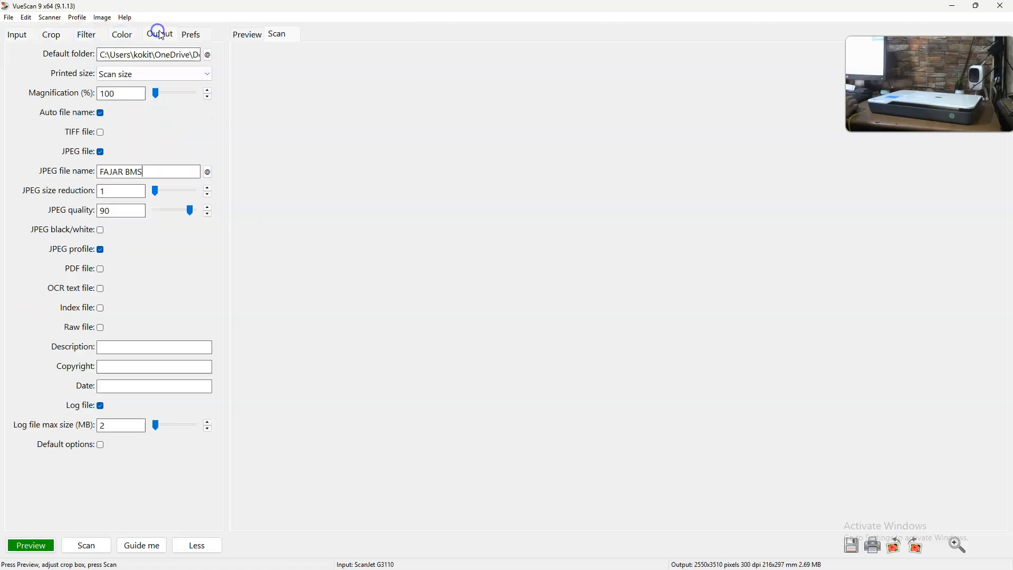
pyautogui.click(122, 169)
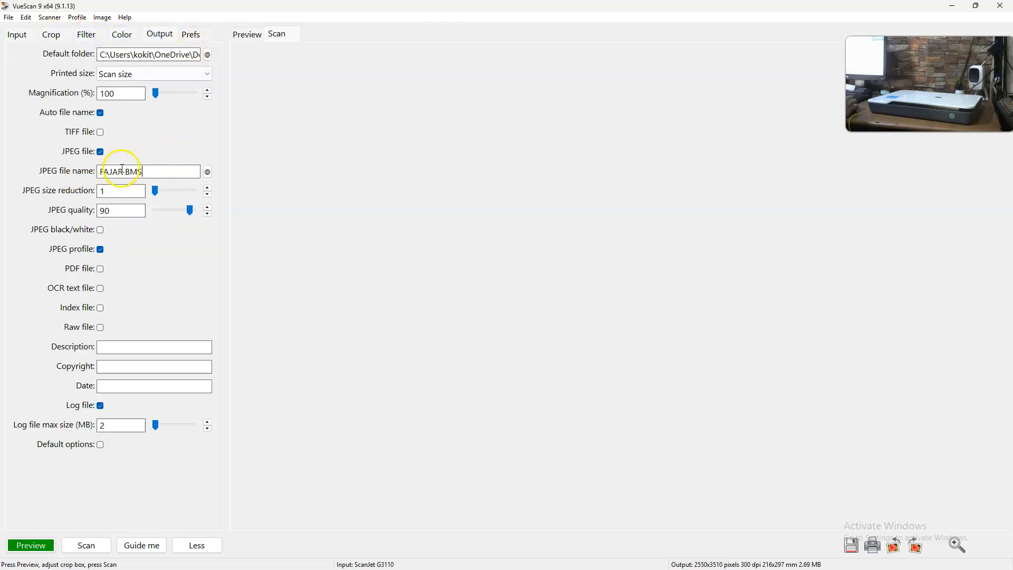
pyautogui.click(101, 152)
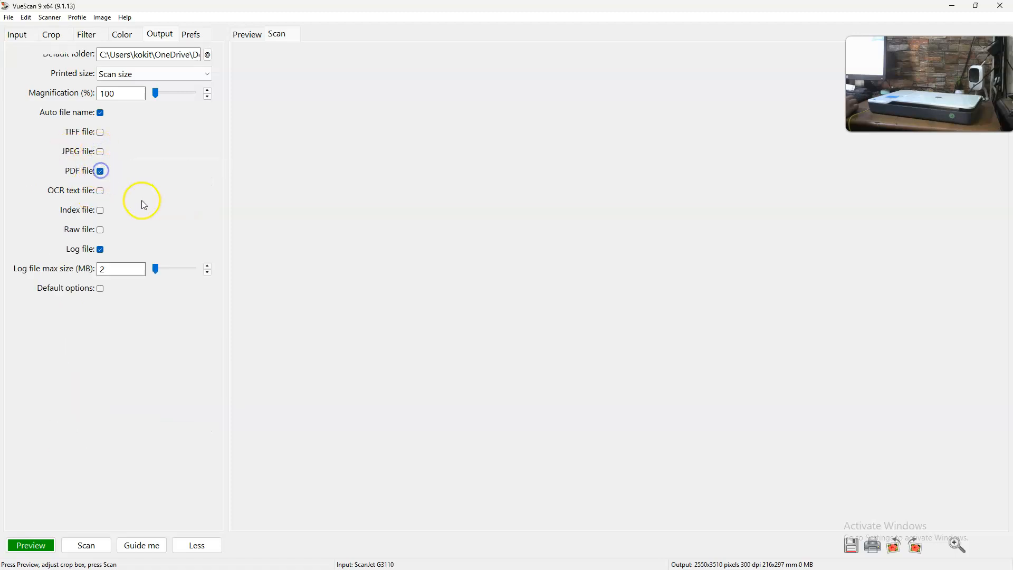
pyautogui.moveTo(167, 194); pyautogui.dragTo(15, 181)
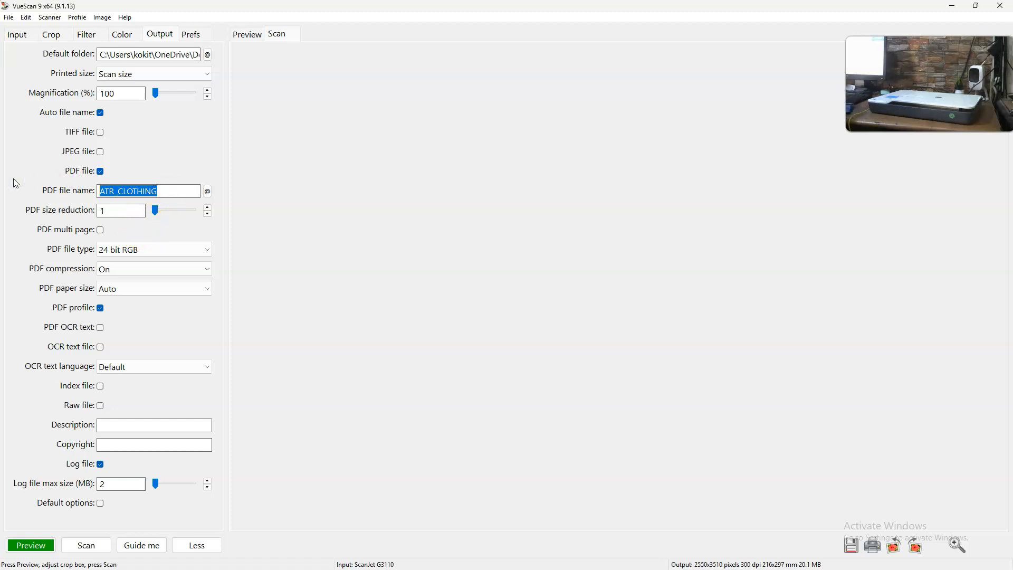
pyautogui.write('FAJAR BMS')
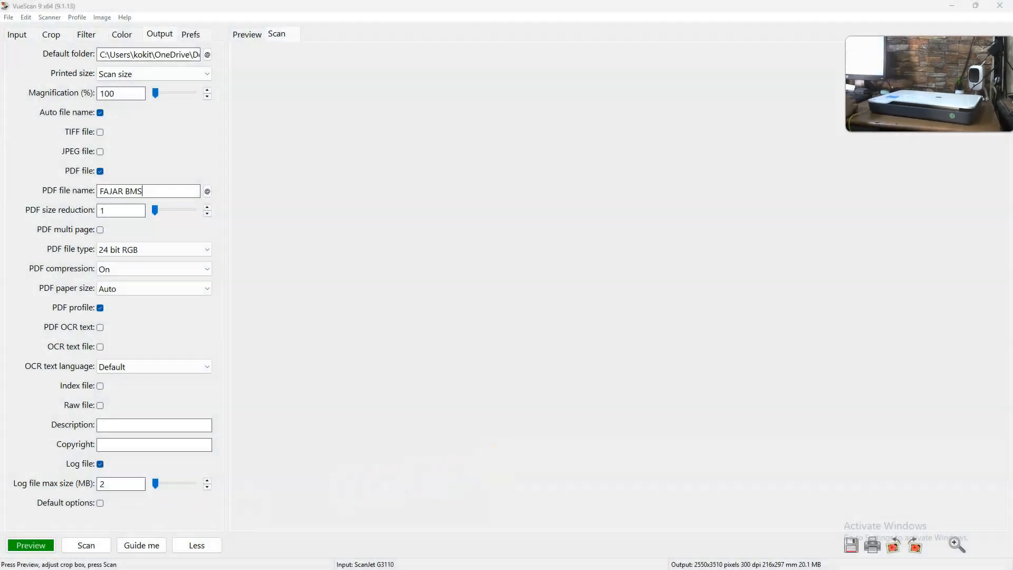
# Step: Preview the poster on the flatbed and tighten the crop box to its lower and right edges, about 207 x 273 mm
pyautogui.click(33, 548)
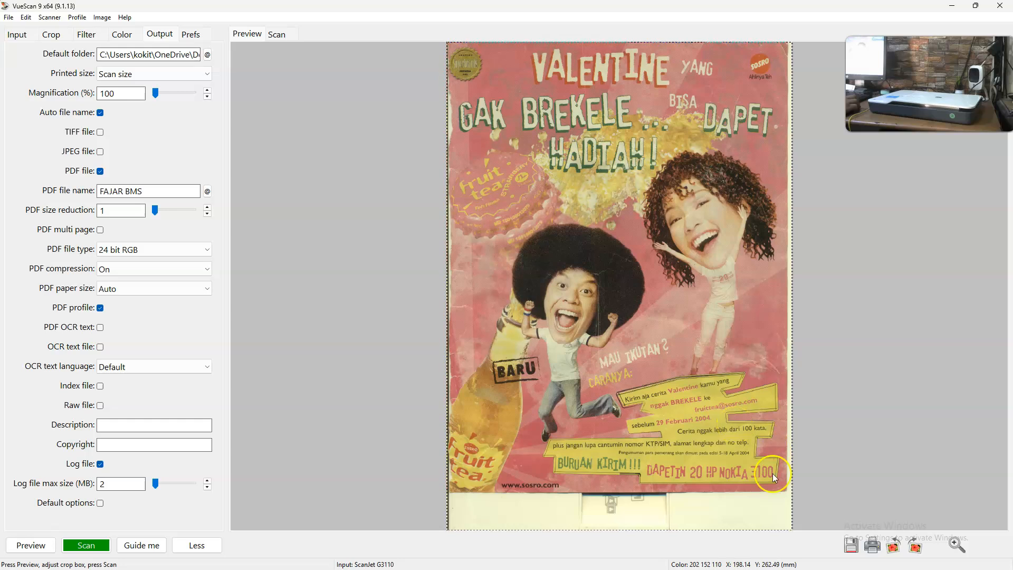
pyautogui.moveTo(670, 530); pyautogui.dragTo(670, 491)
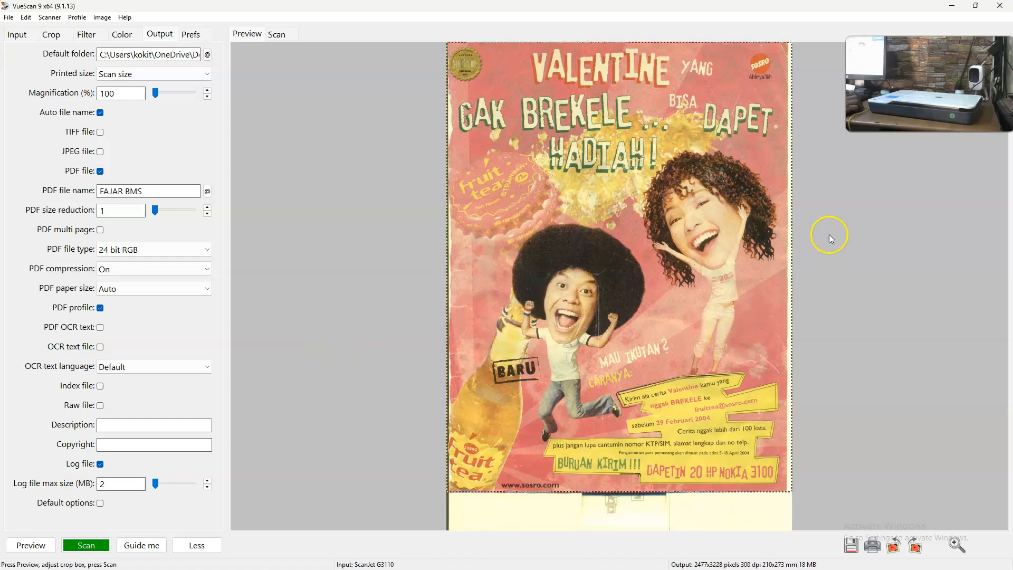
pyautogui.moveTo(791, 247); pyautogui.dragTo(785, 250)
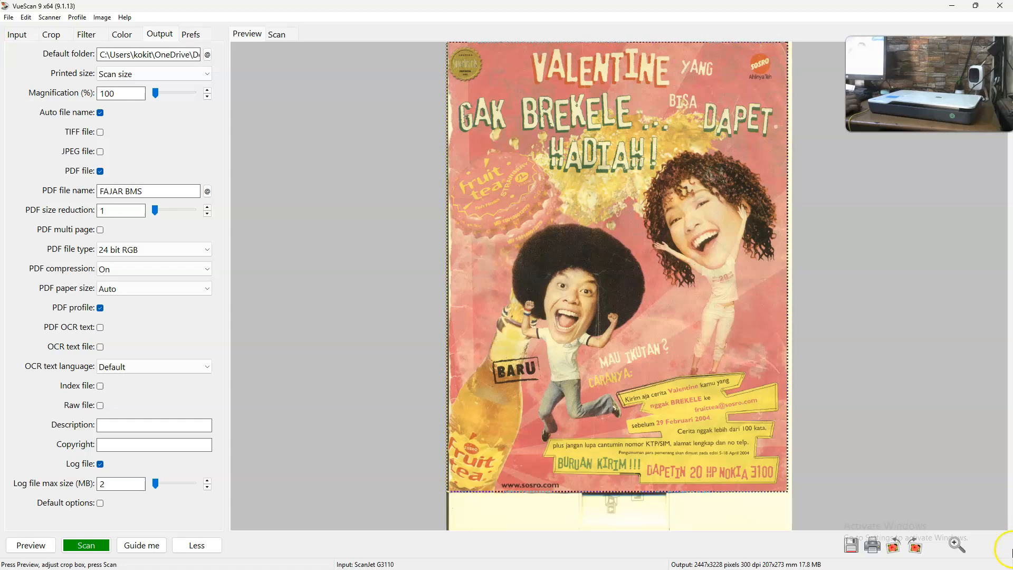
pyautogui.click(915, 549)
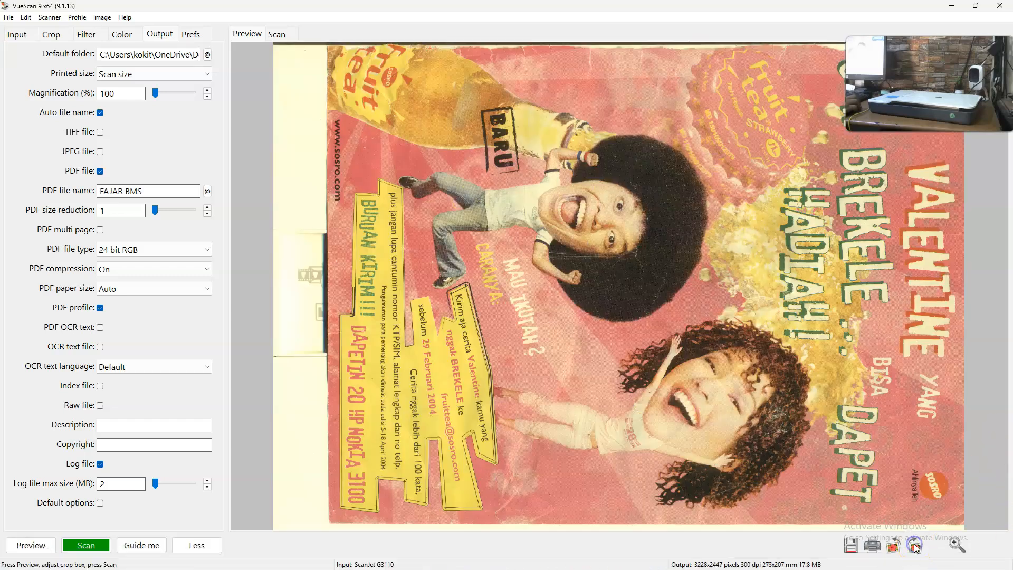
pyautogui.click(892, 550)
pyautogui.click(872, 548)
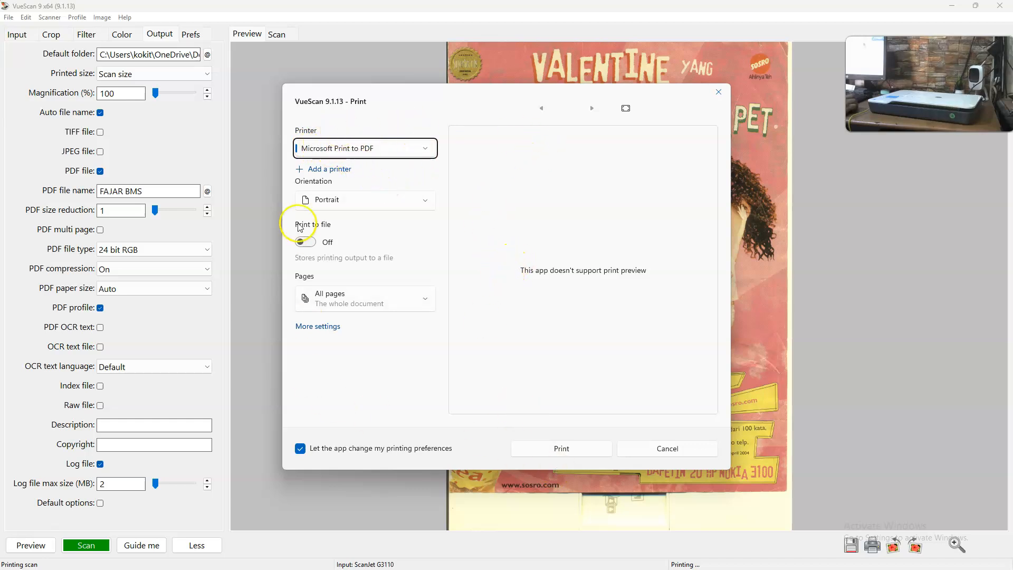
pyautogui.click(689, 451)
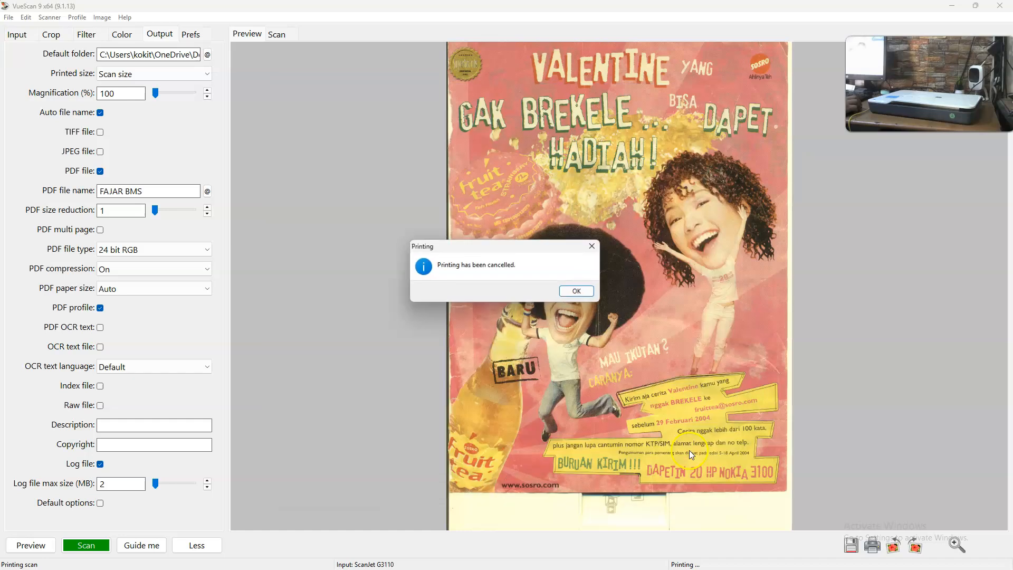
pyautogui.click(584, 290)
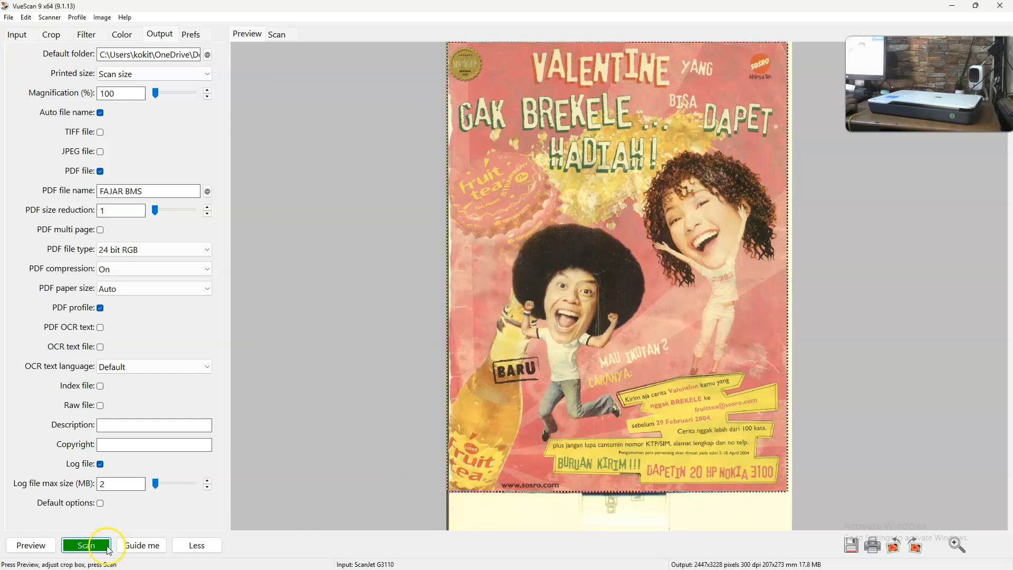
# Step: Scan the cropped poster to the PDF file FAJAR BMS
pyautogui.click(102, 545)
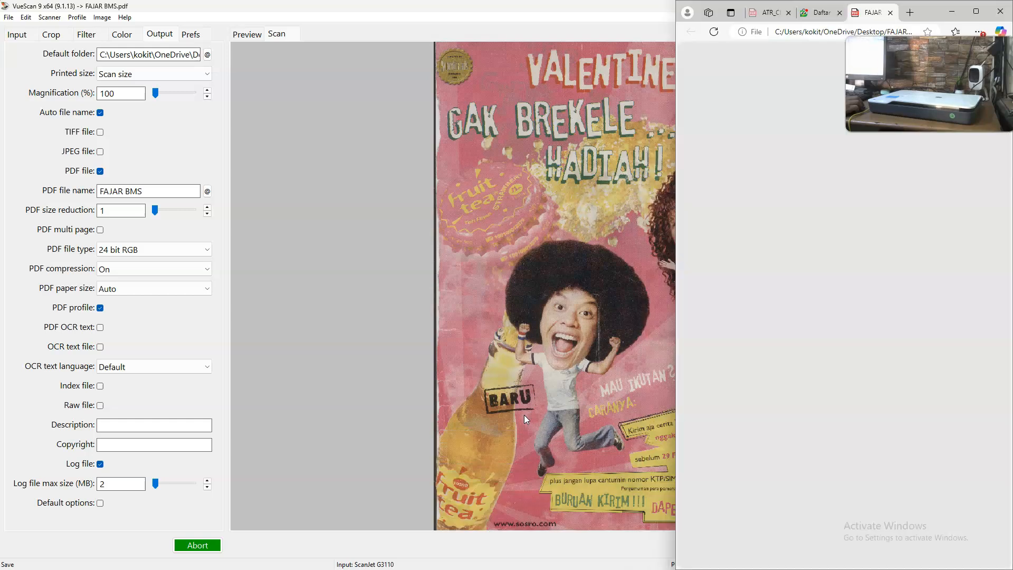
# Step: Examine the scanned FAJAR BMS.pdf in a maximized browser window, fitted to width, checking the poster's image and text from top to bottom
pyautogui.click(978, 12)
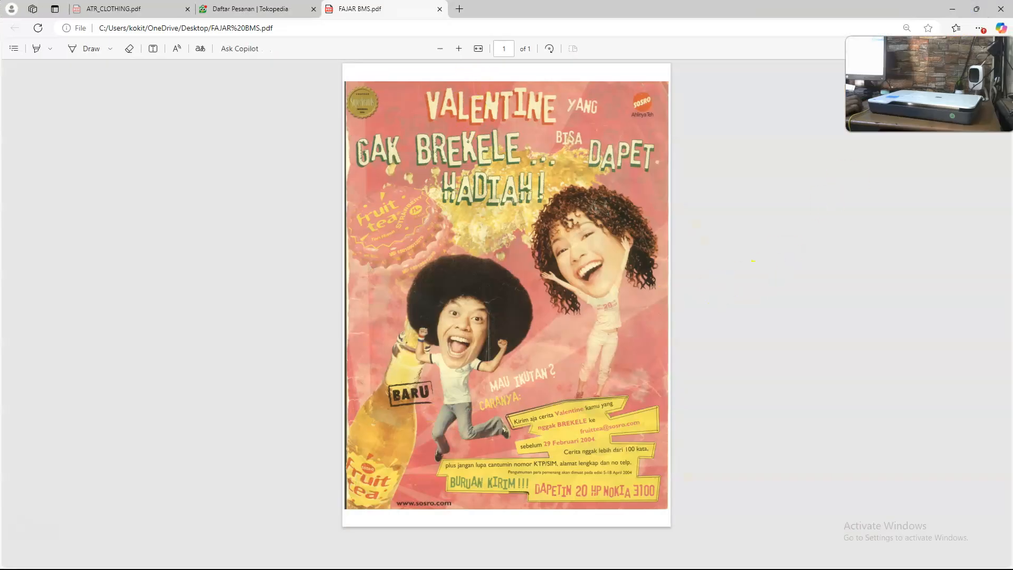
pyautogui.click(478, 49)
pyautogui.scroll(-15, 730, 372)
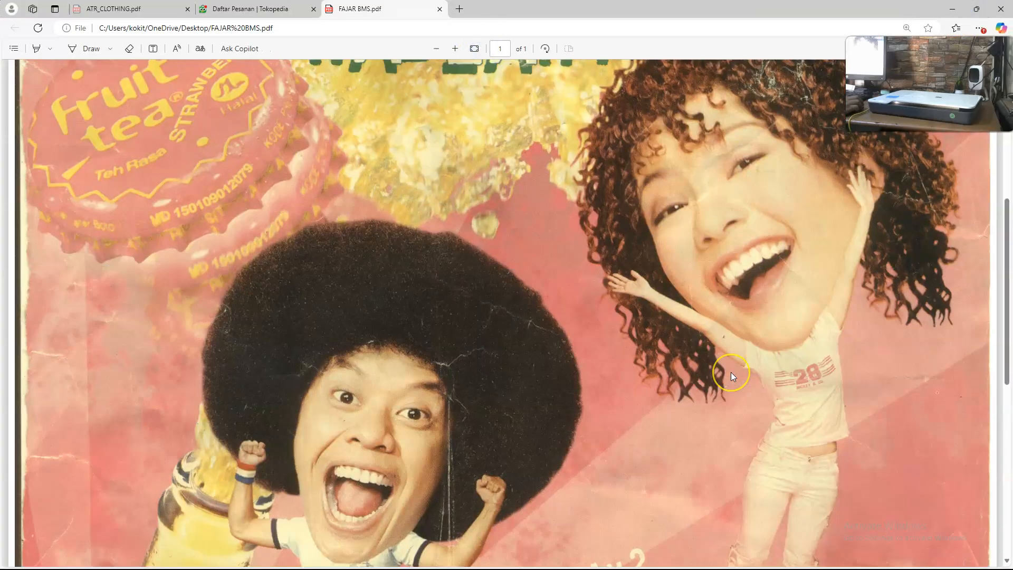
pyautogui.scroll(7, 733, 376)
pyautogui.scroll(-1, 731, 372)
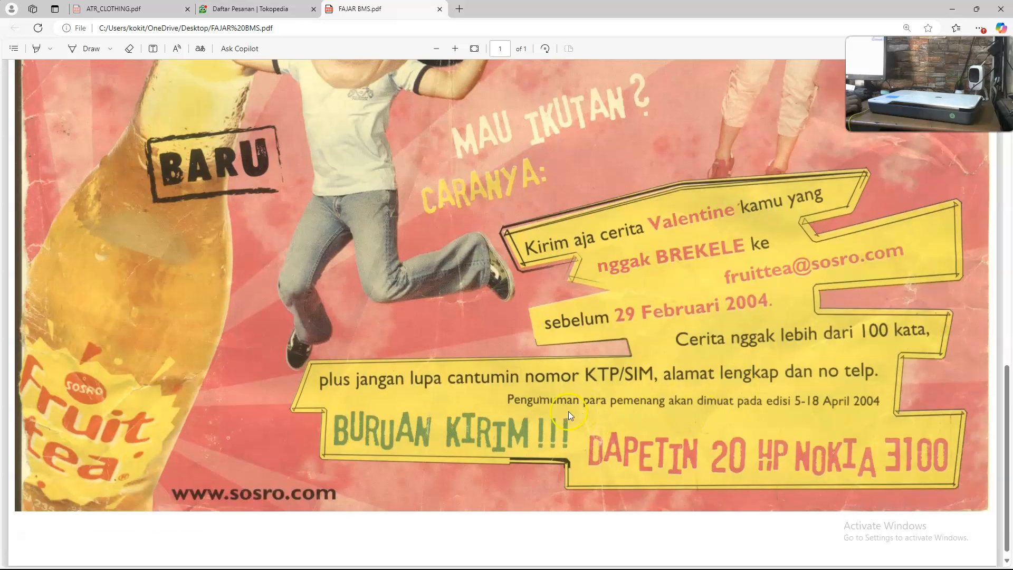
pyautogui.scroll(7, 565, 386)
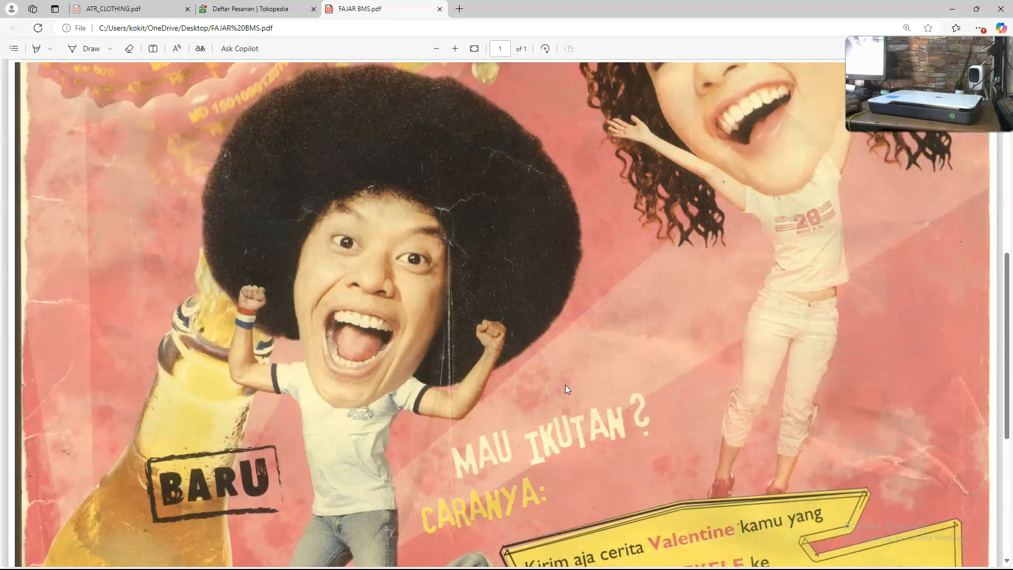
pyautogui.scroll(3, 565, 389)
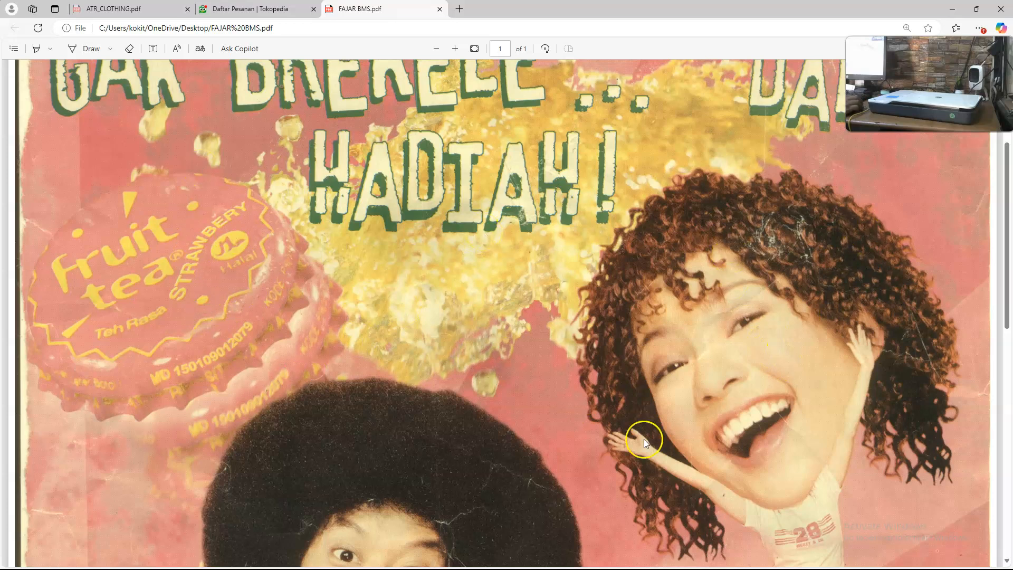
pyautogui.scroll(-7, 644, 439)
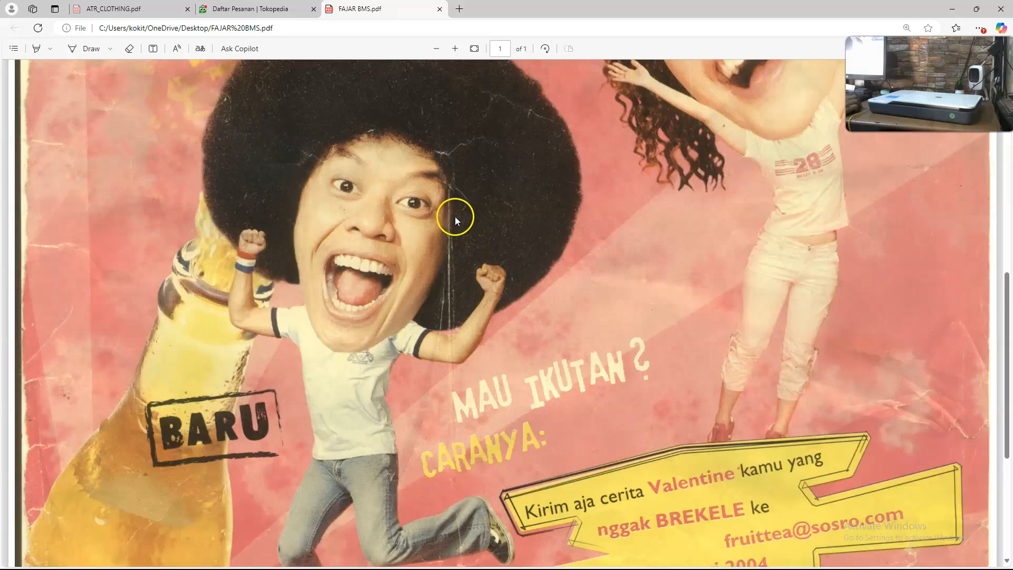
pyautogui.scroll(-5, 732, 363)
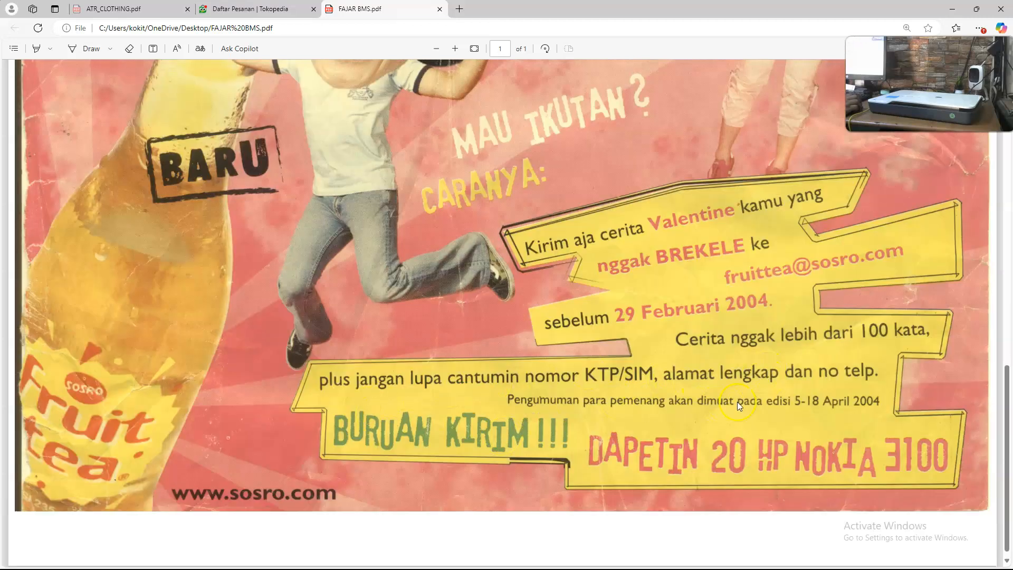
pyautogui.scroll(7, 784, 435)
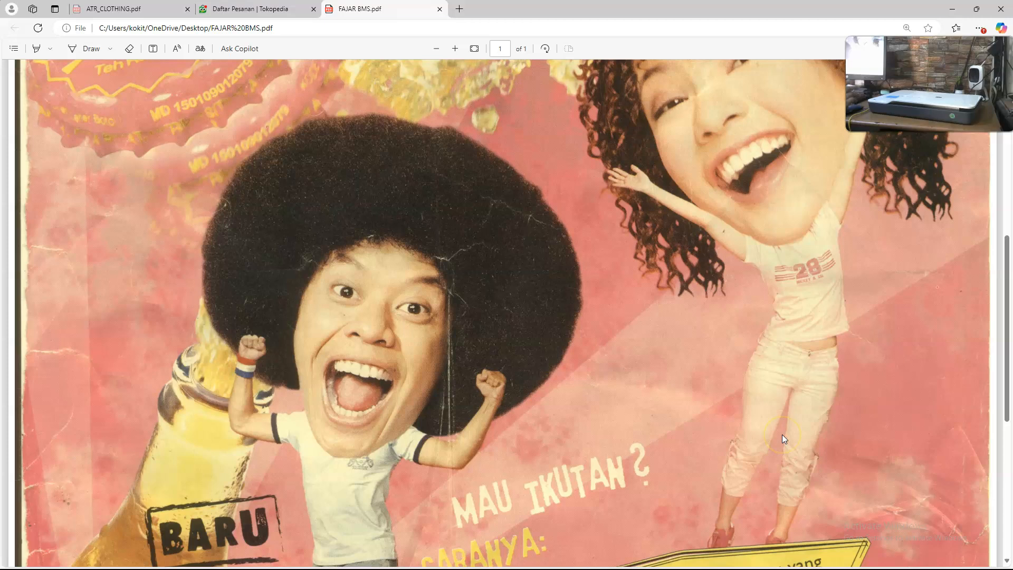